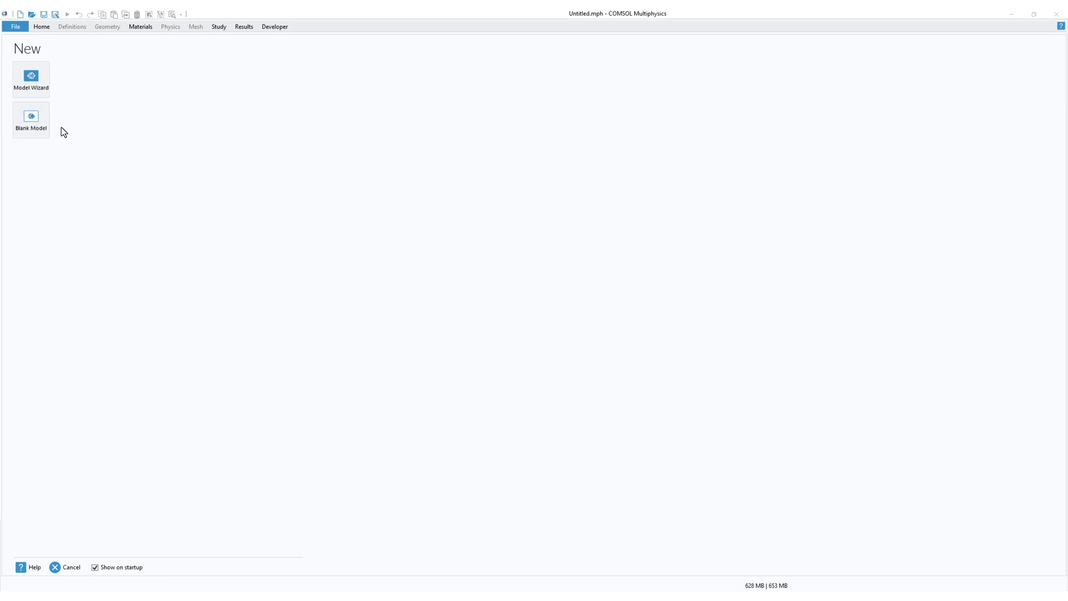
Create a blank model, add a 2D component, and clear the message log.
left_click(42, 116)
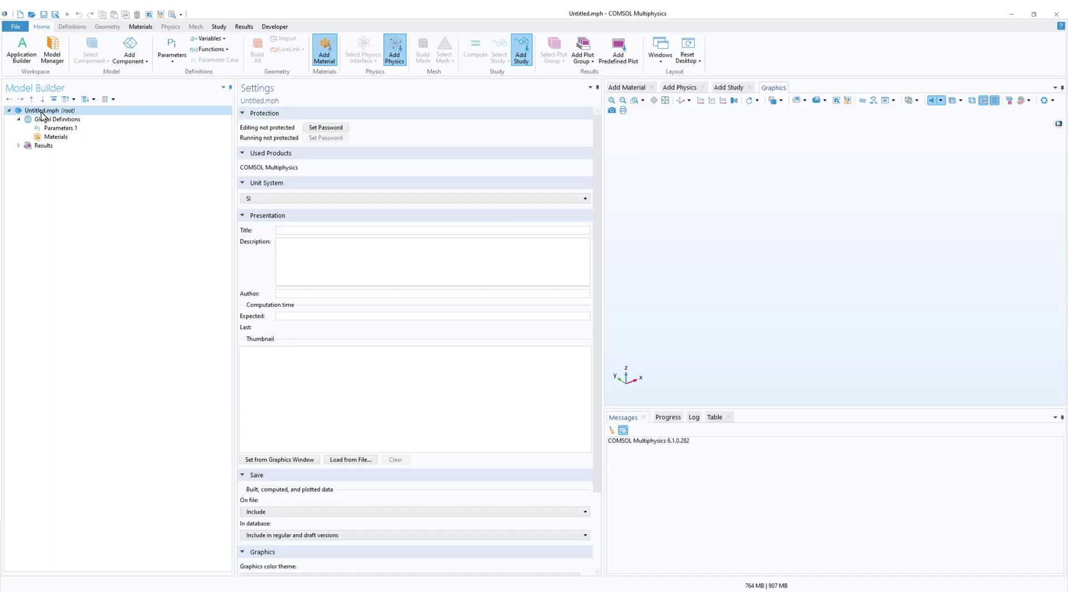
left_click(134, 58)
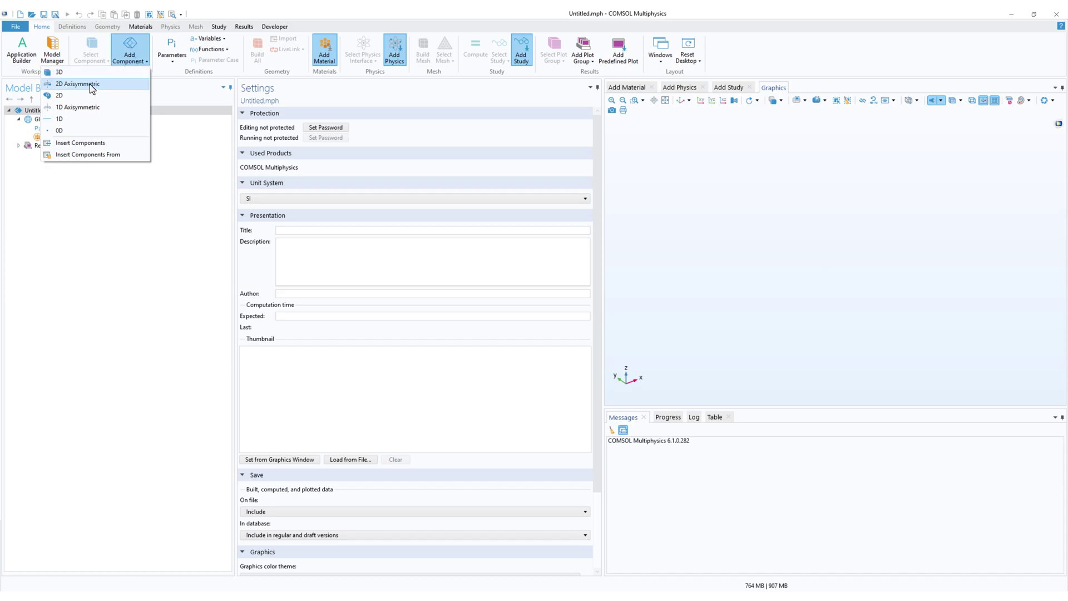
left_click(74, 95)
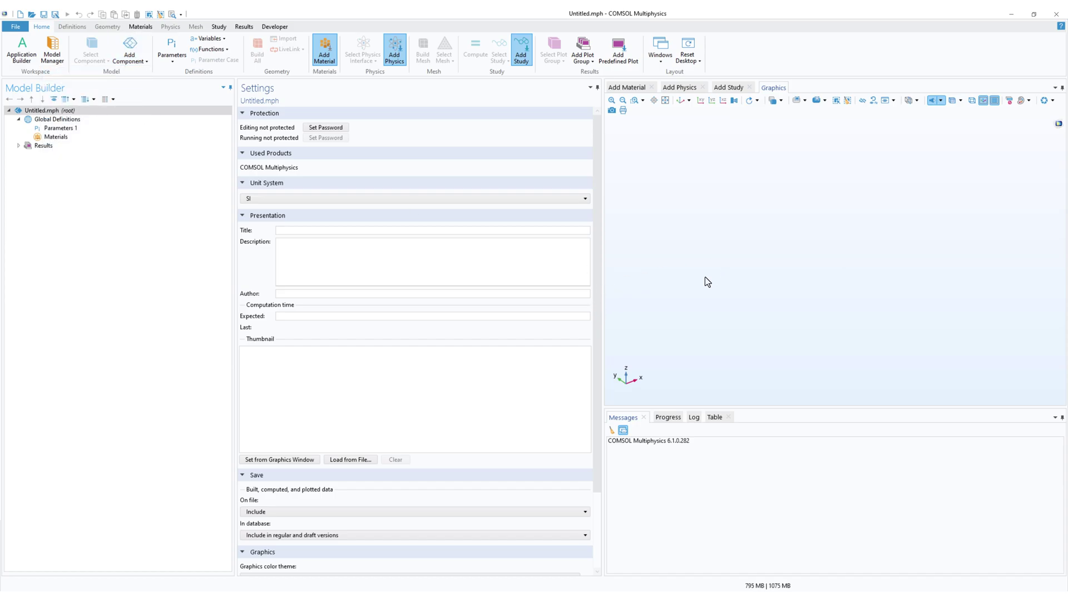
left_click(612, 431)
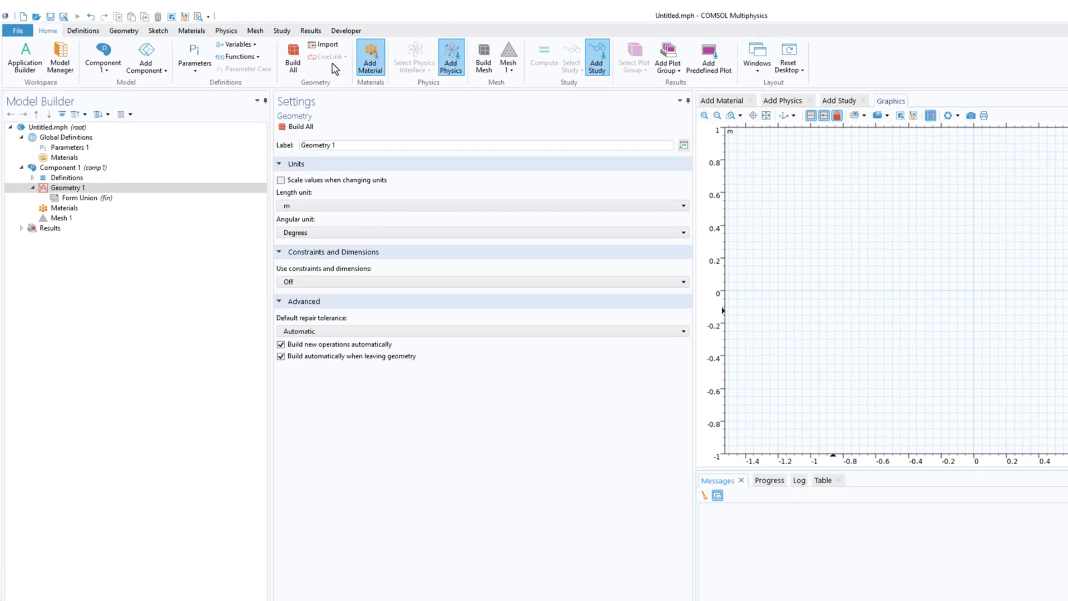
Add a solid circle of radius 1 m centred at the origin to the geometry and build it.
left_click(132, 33)
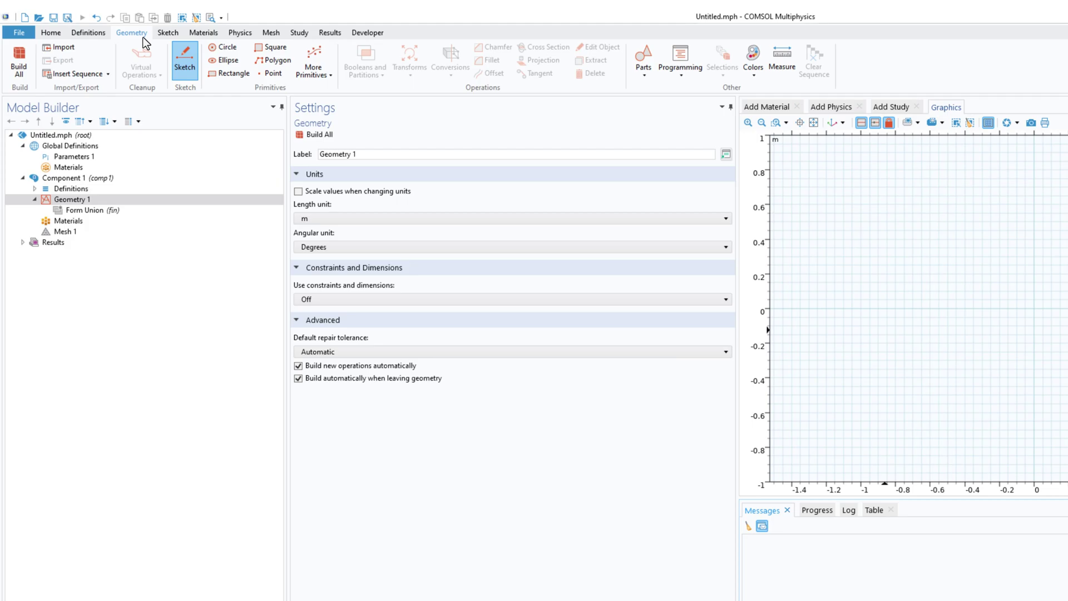
left_click(228, 48)
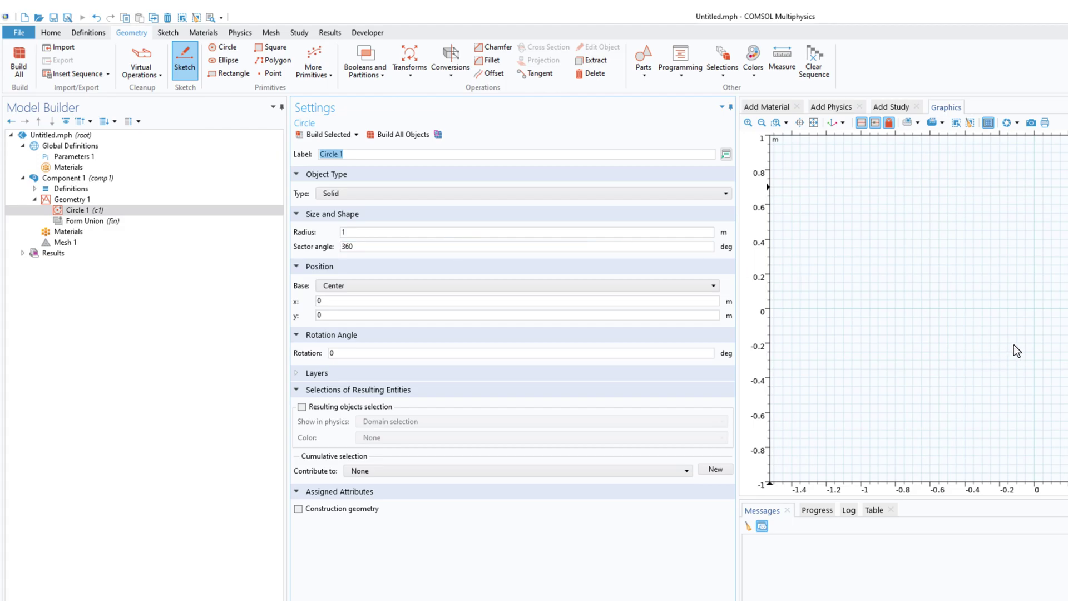
left_click(326, 134)
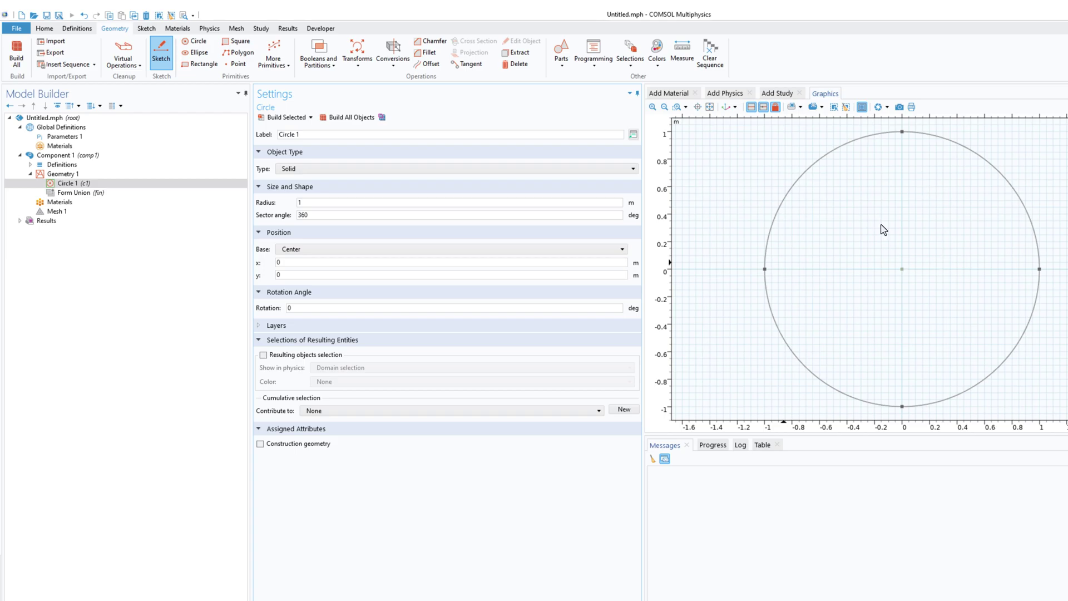
Set the circle's sector angle to 270 degrees and rebuild it.
double_click(316, 215)
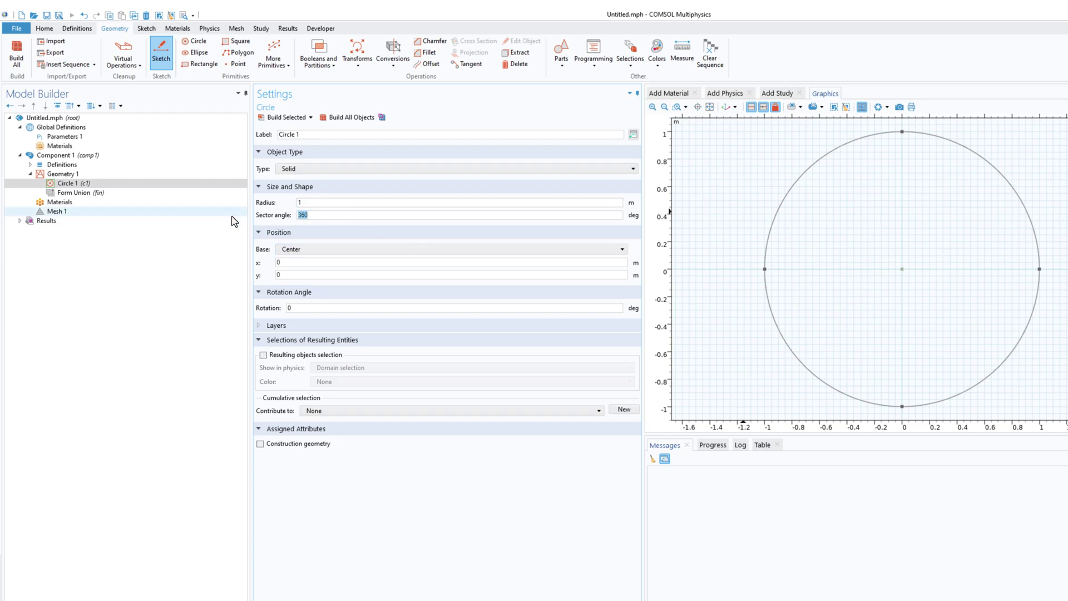
type("270")
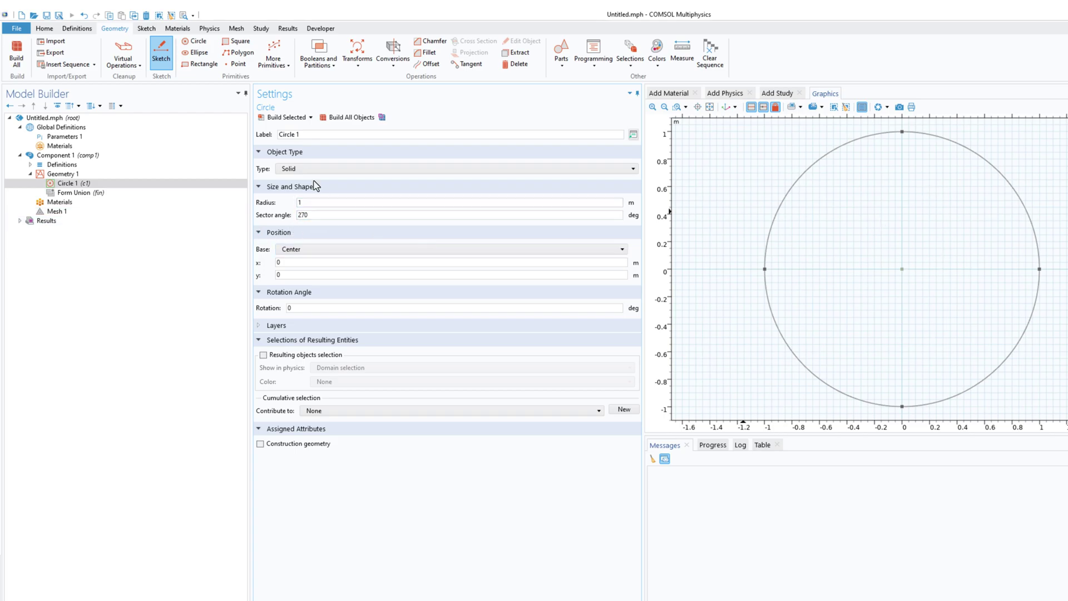
left_click(280, 118)
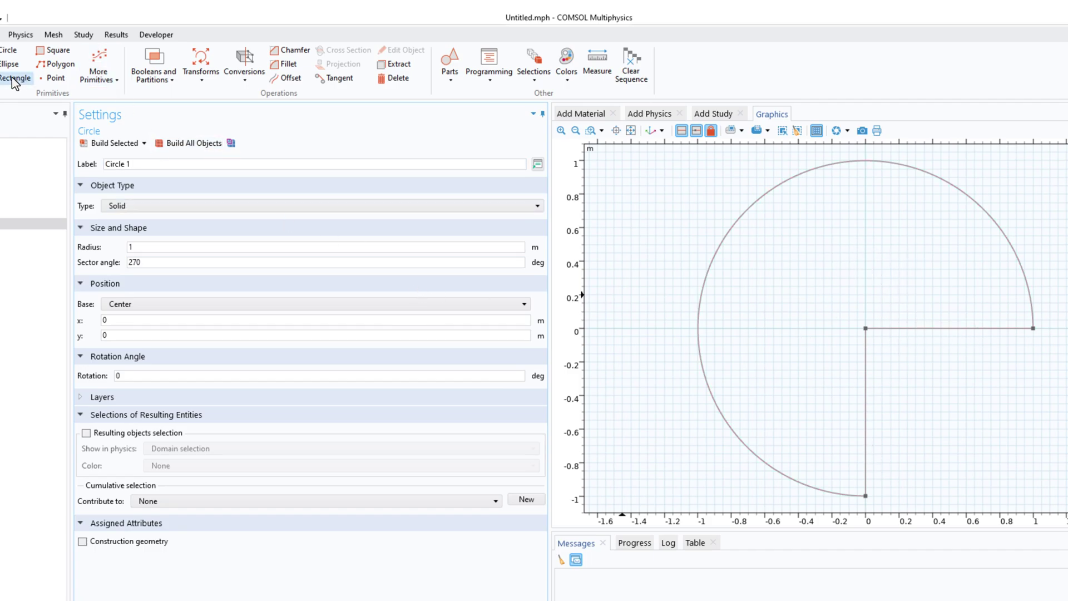
Set the circle's sector angle to 45 degrees and rebuild it.
double_click(139, 261)
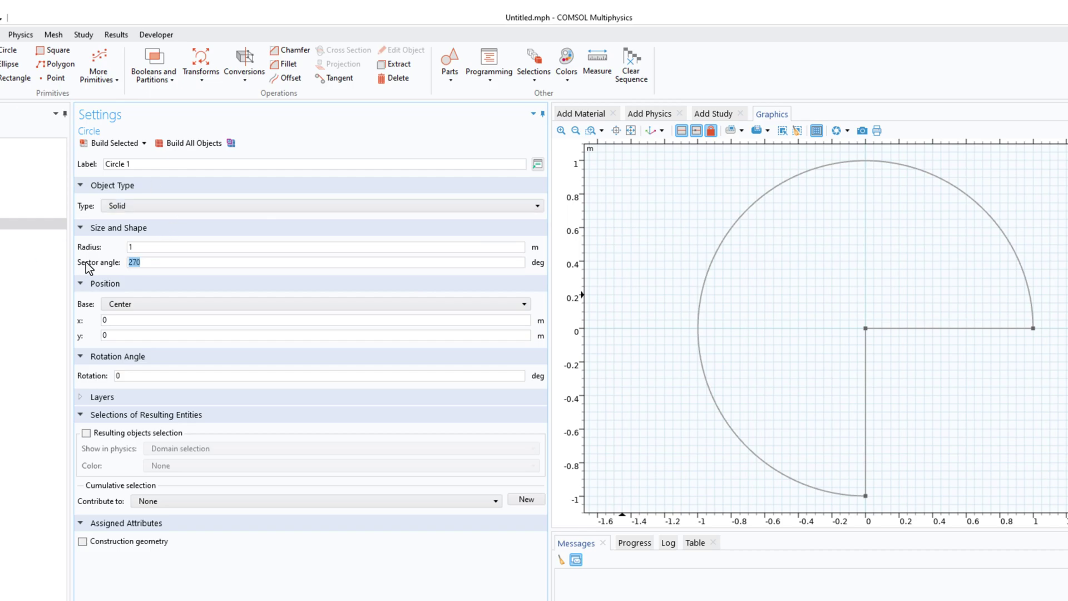
type("45")
left_click(104, 142)
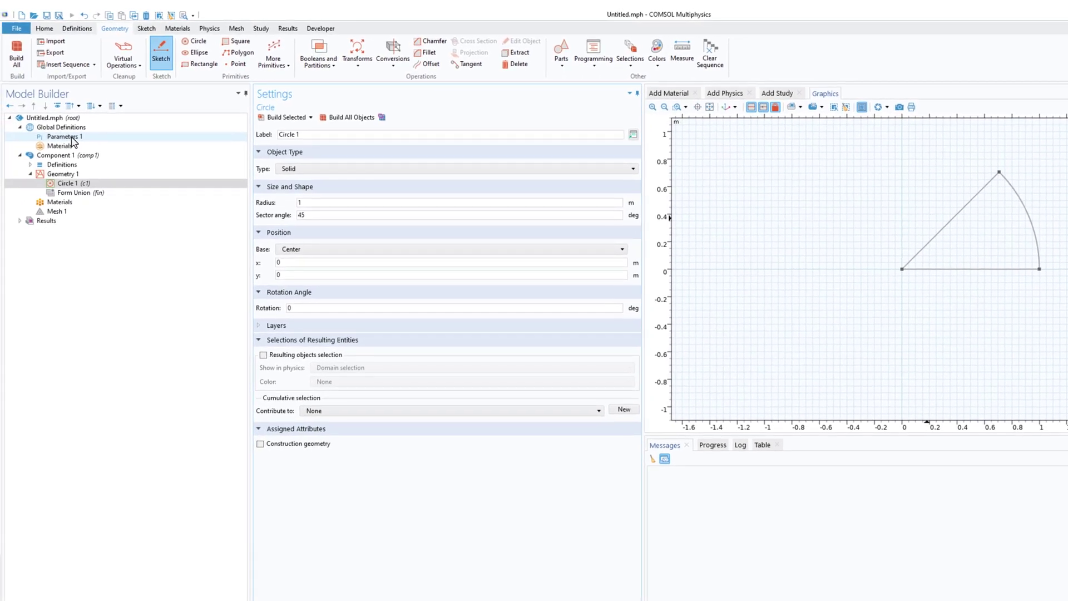
Define a global parameter n with the expression 5 and the description "number of sides".
left_click(71, 137)
left_click(275, 171)
type("n")
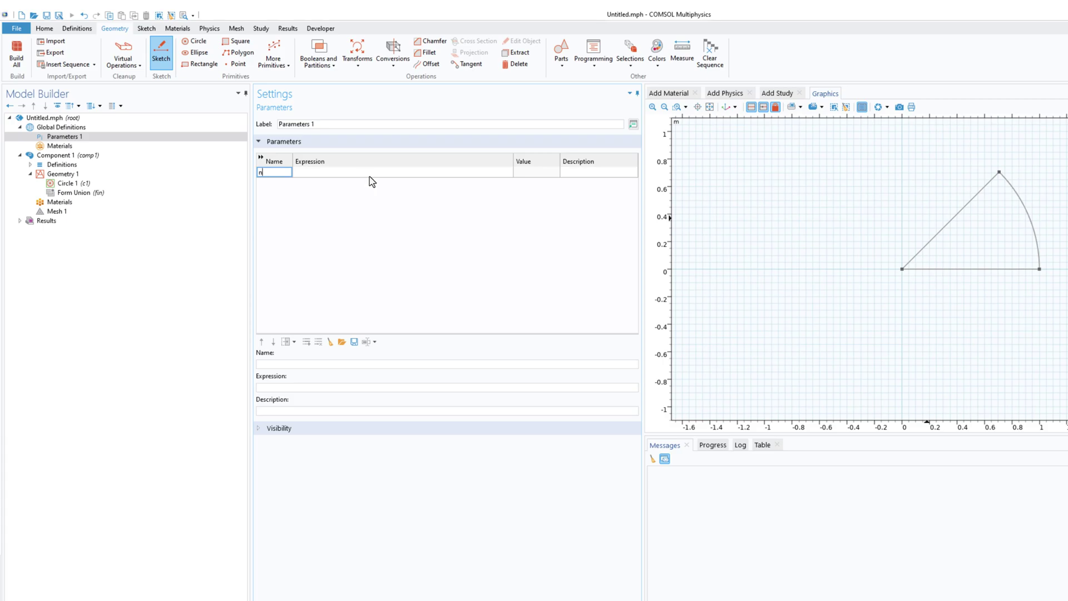
left_click(342, 173)
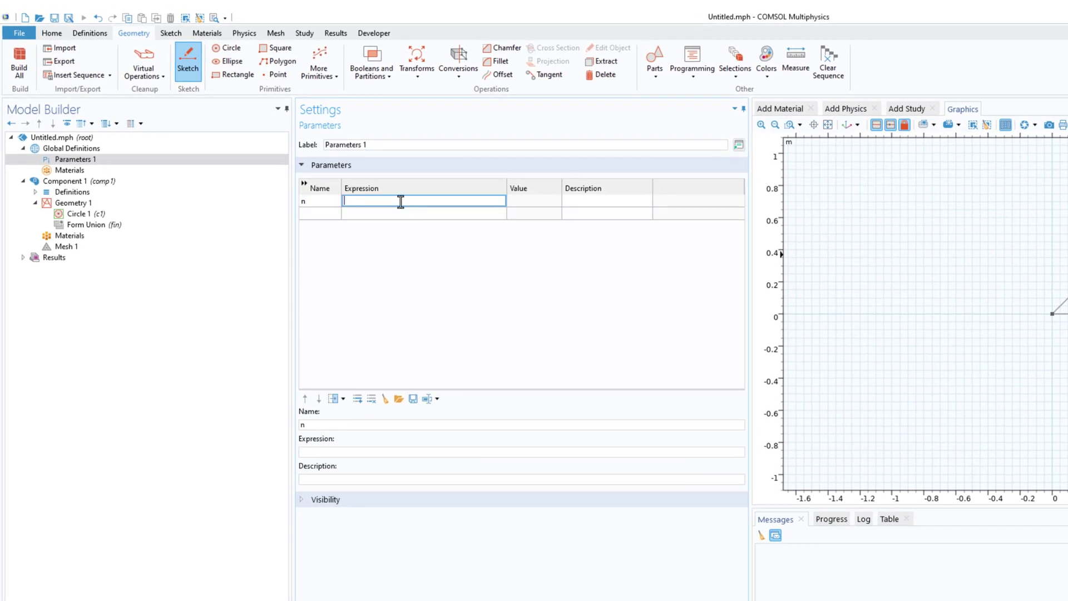
type("5")
left_click(589, 201)
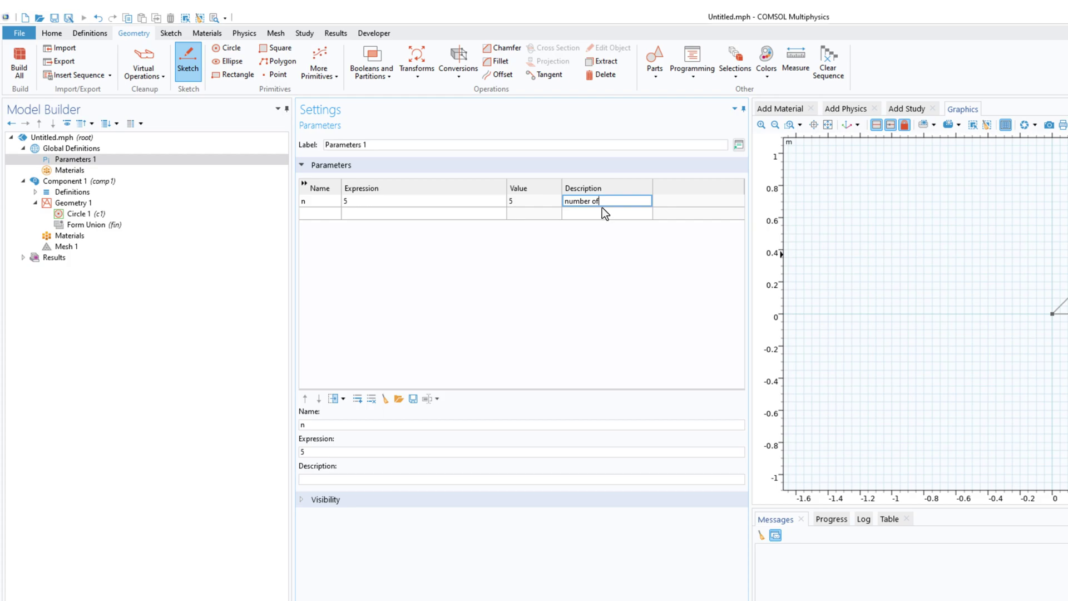
type("number of sides")
key("Return")
Define a global parameter angle with the expression 360/n and the description "angle".
left_click(321, 215)
type("angl")
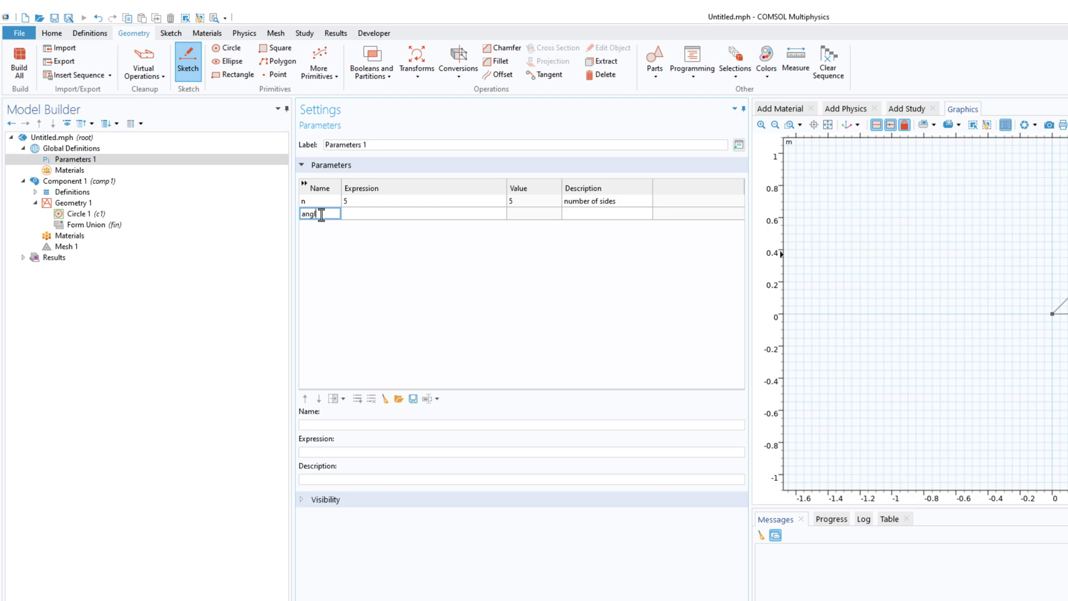
type("e")
key("Tab")
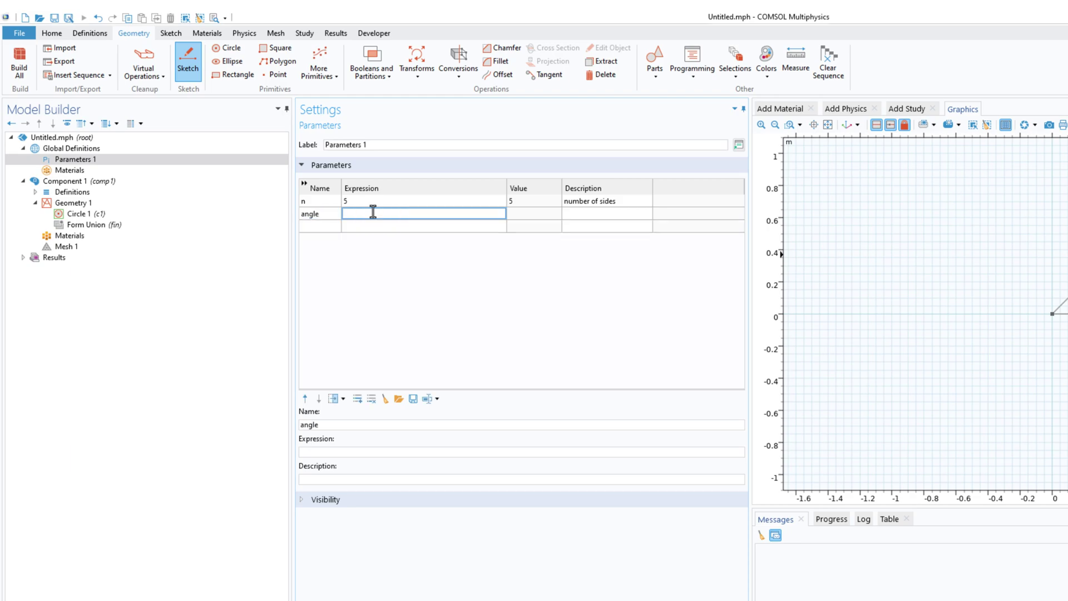
type("360")
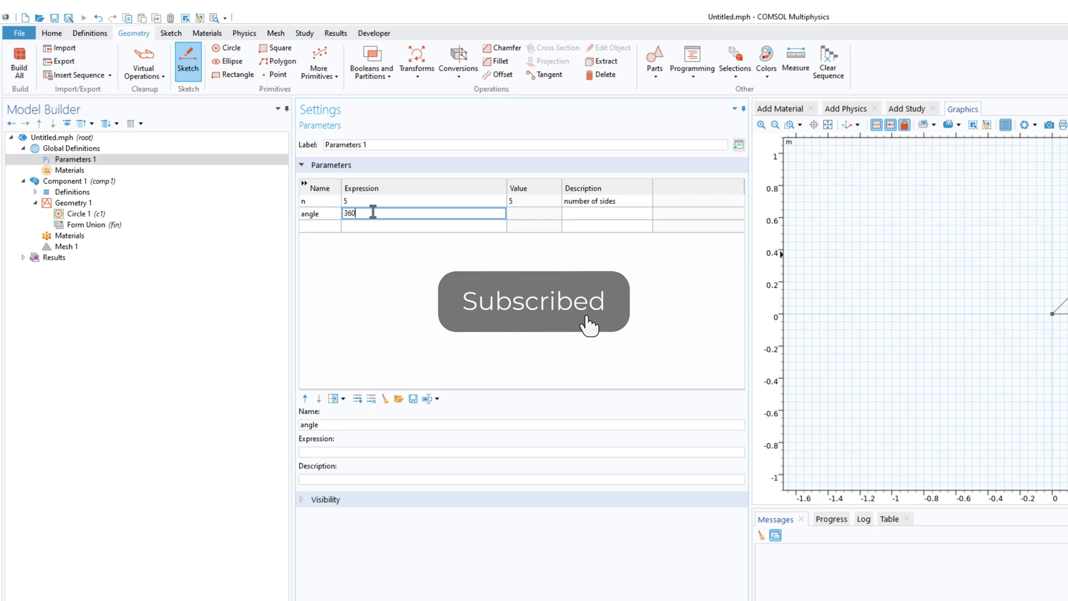
type("/n")
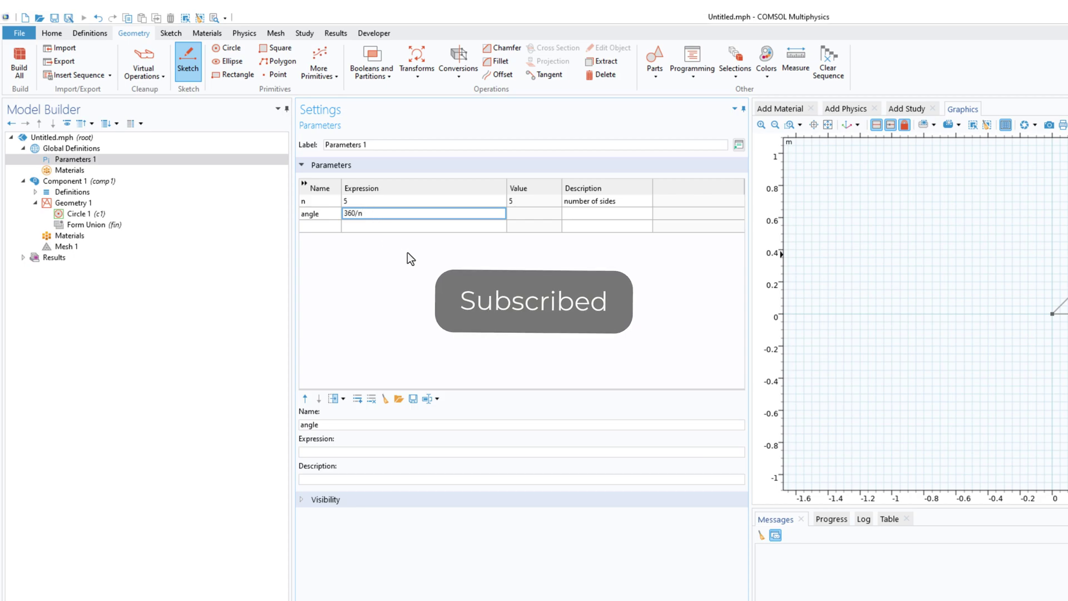
left_click(407, 252)
left_click(579, 215)
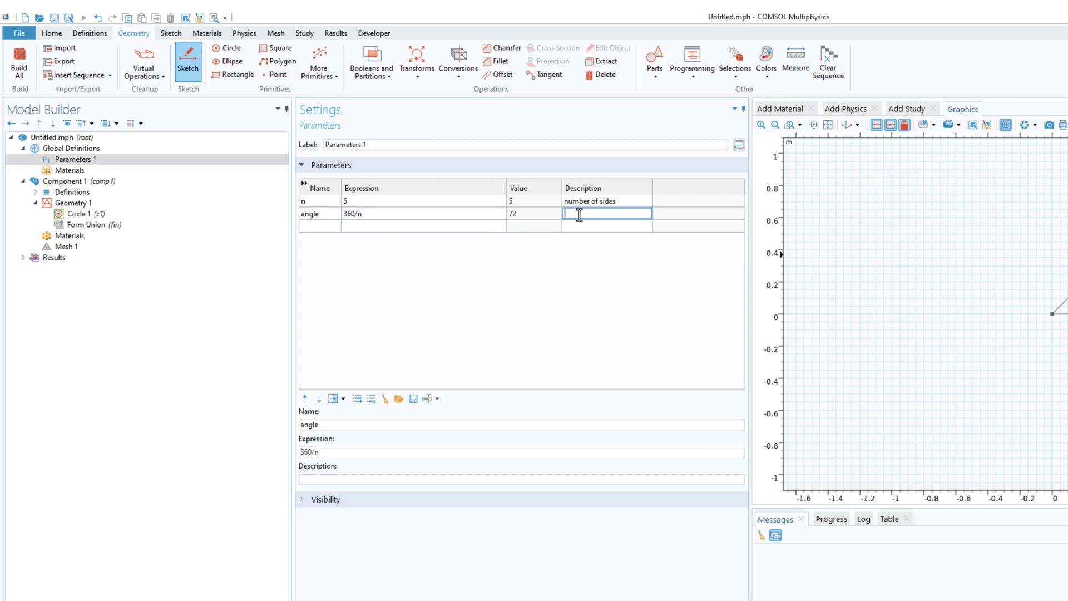
left_click(599, 259)
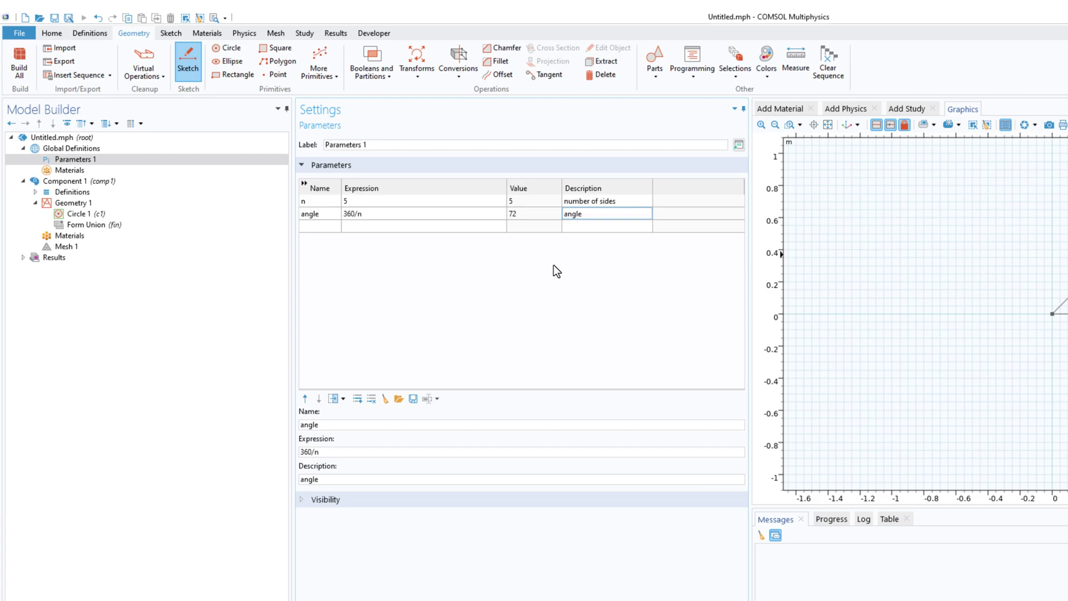
Set the circle's sector angle to the parameter angle and rebuild the sector.
left_click(101, 214)
double_click(359, 250)
type("45")
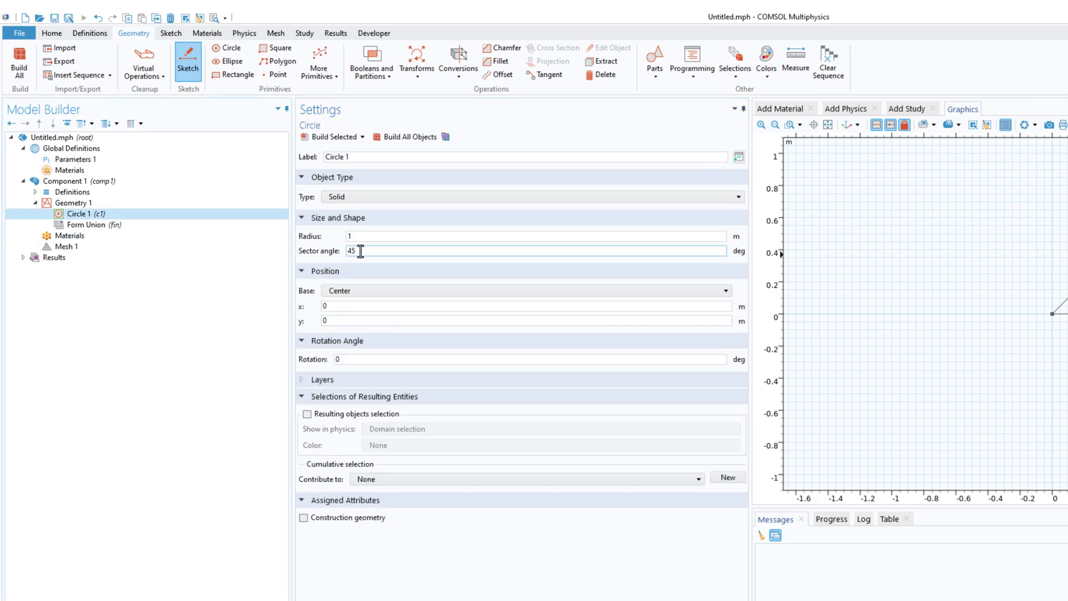
left_click_drag(363, 251, 303, 251)
type("angle")
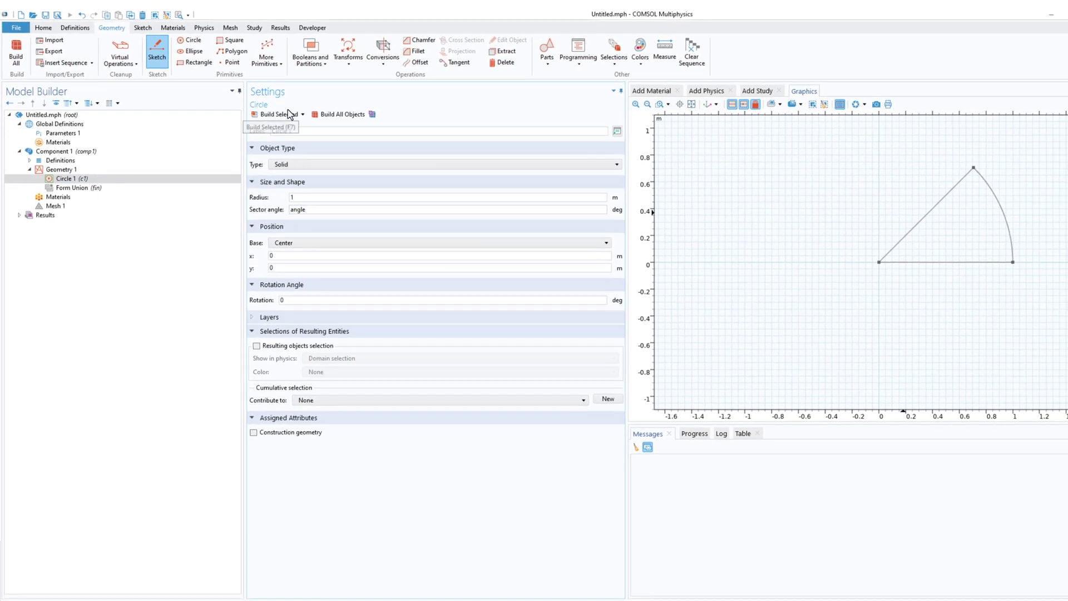
left_click(273, 114)
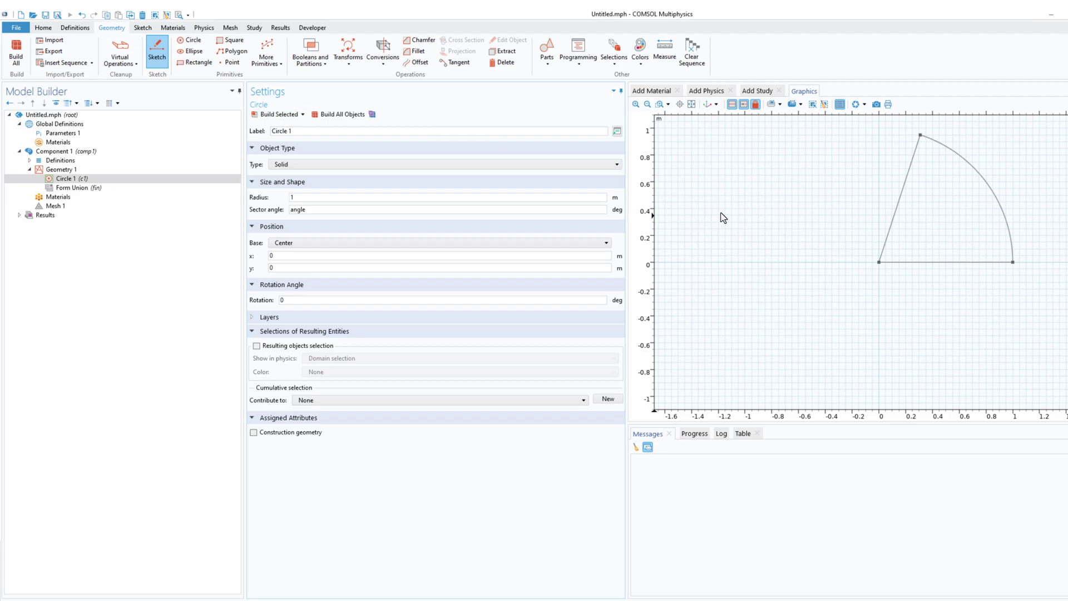
left_click(106, 134)
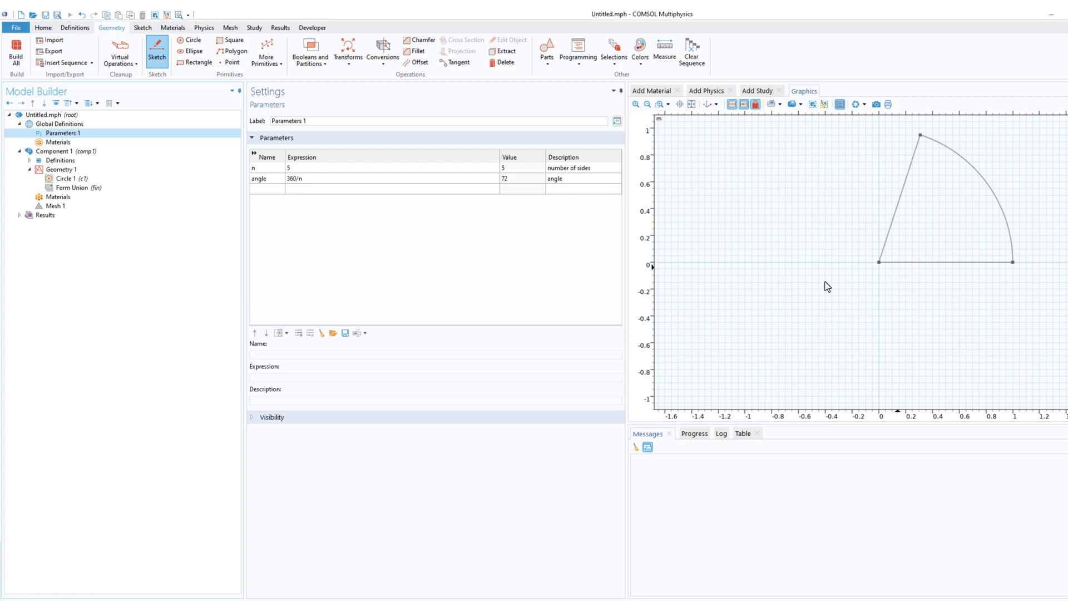
left_click(63, 178)
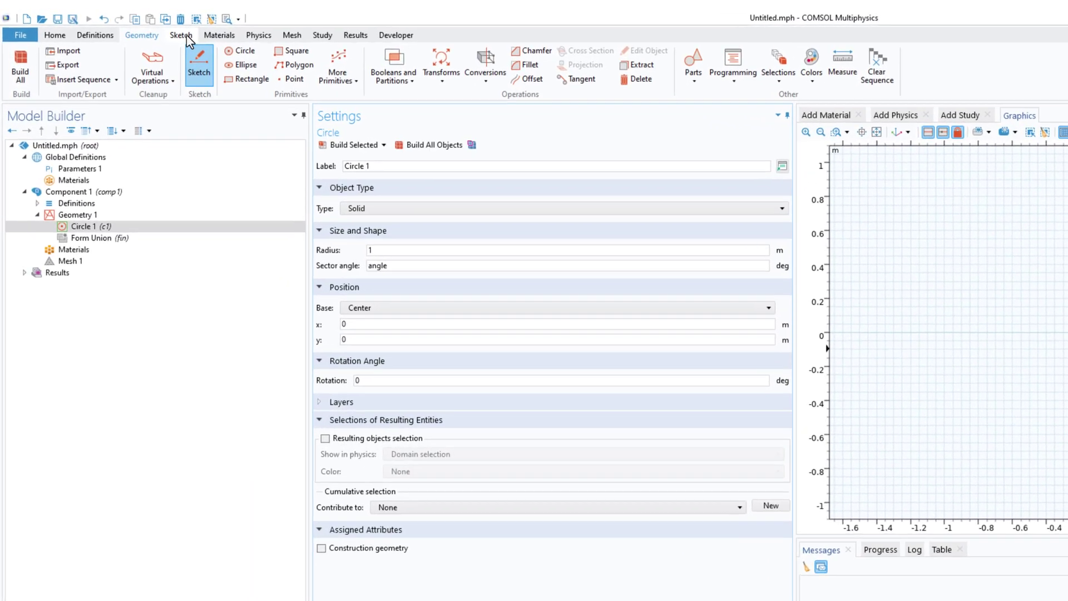
Sketch an open polygon line joining the arc's upper endpoint to its endpoint at (1, 0).
left_click(186, 35)
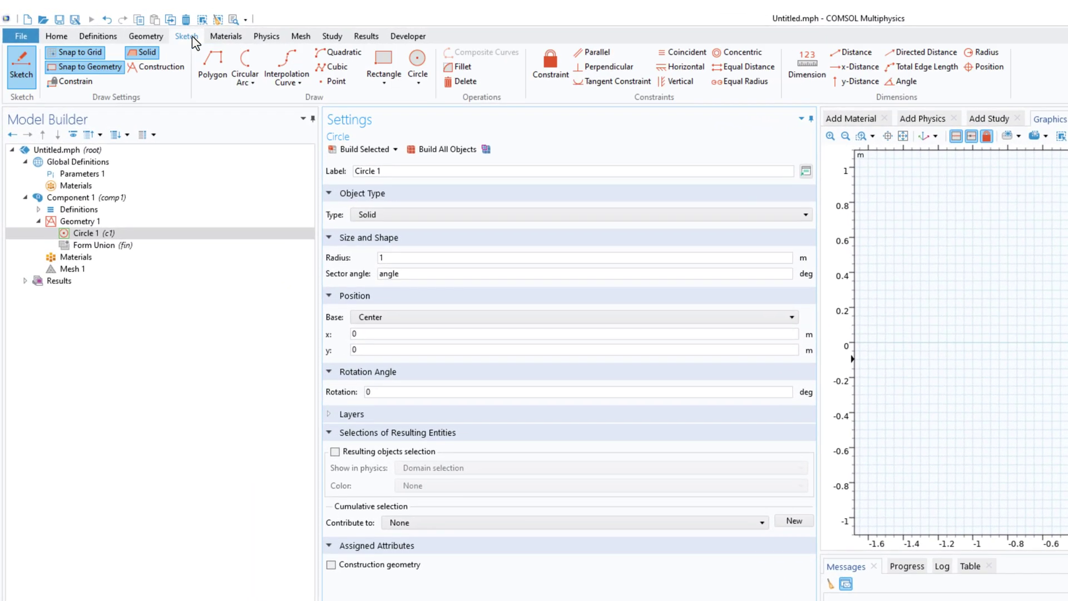
left_click(221, 71)
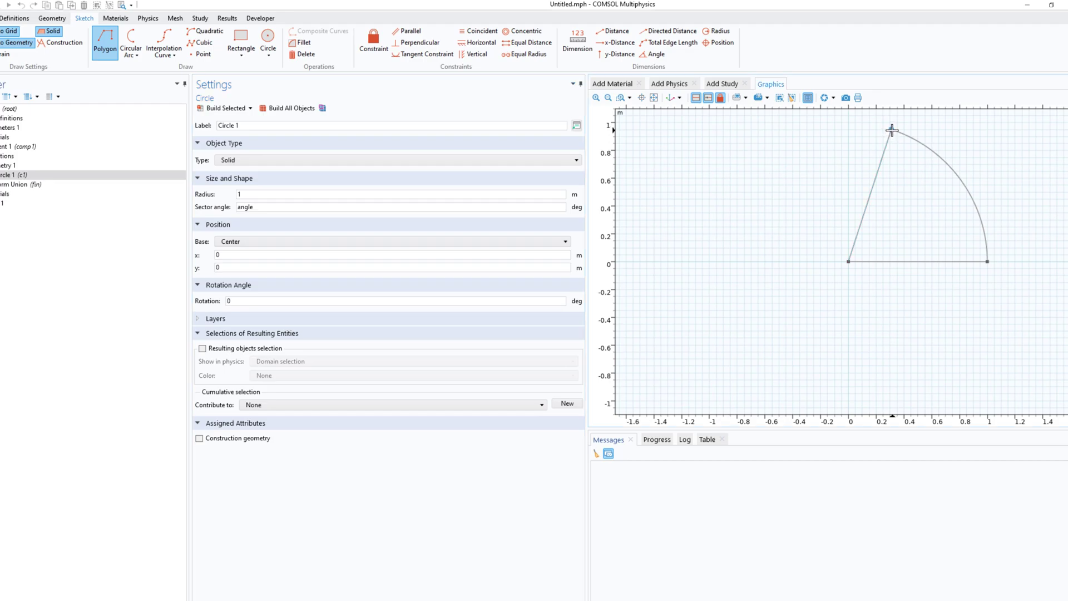
left_click(891, 130)
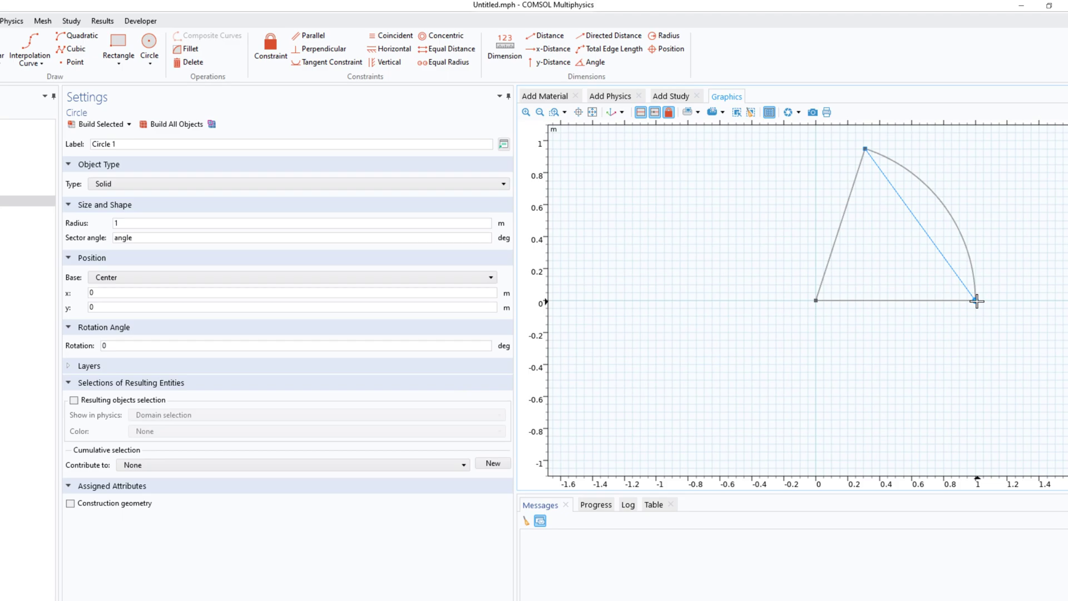
right_click(976, 301)
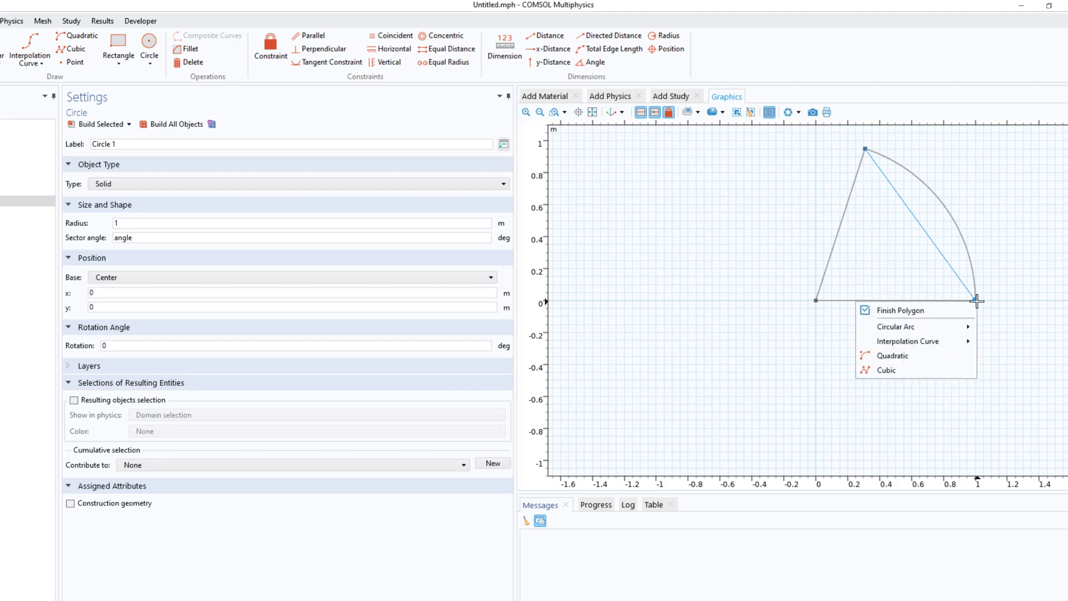
left_click(931, 312)
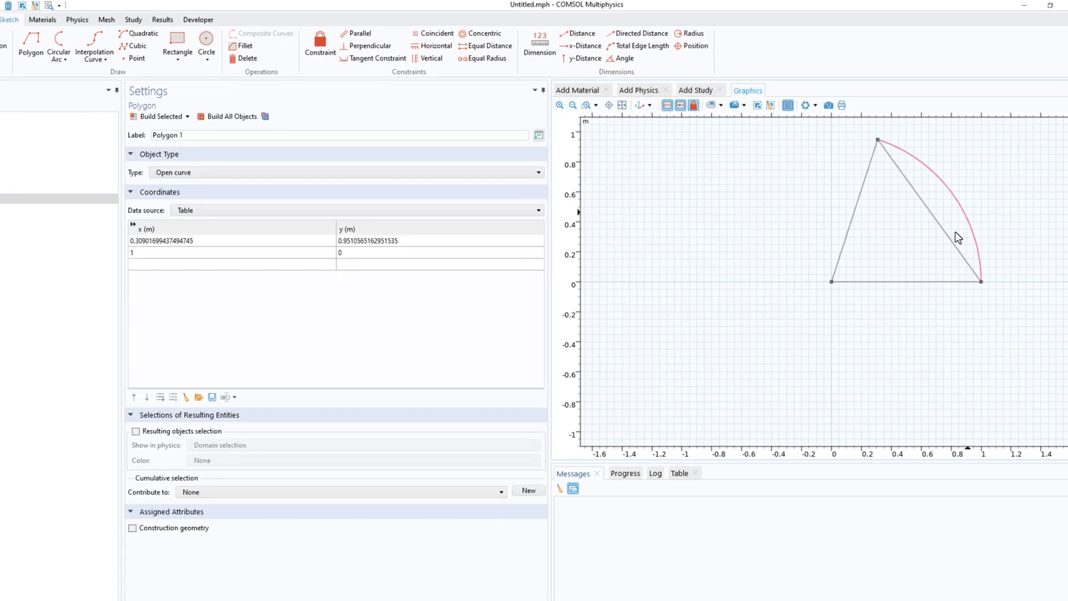
Apply a coincident constraint between the polygon line's upper endpoint and the circle sector's upper corner.
right_click_drag(905, 240, 825, 318)
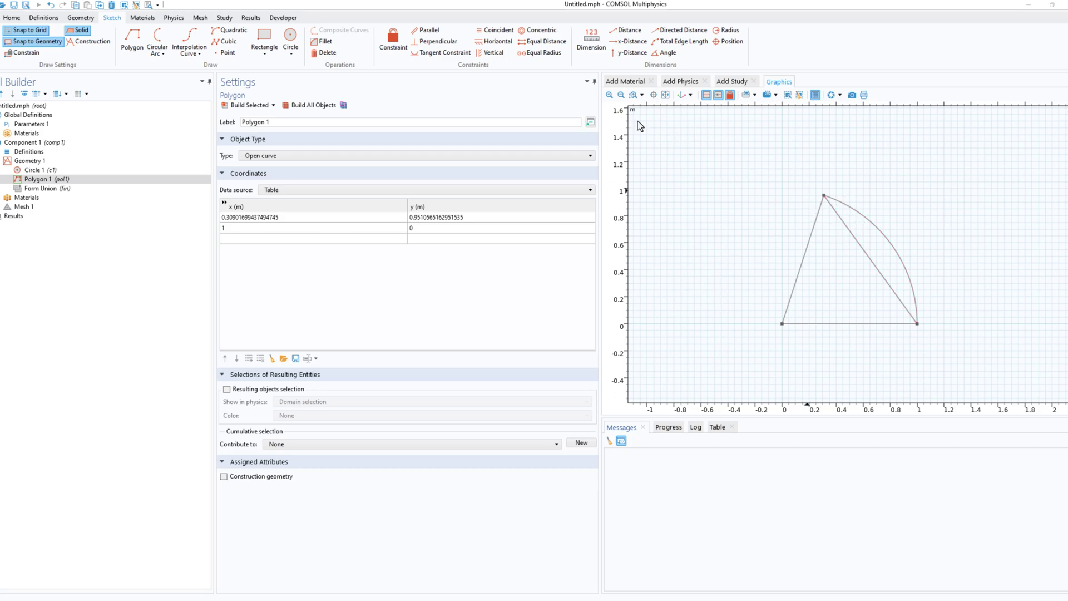
left_click(748, 97)
left_click_drag(813, 187, 839, 210)
left_click(498, 31)
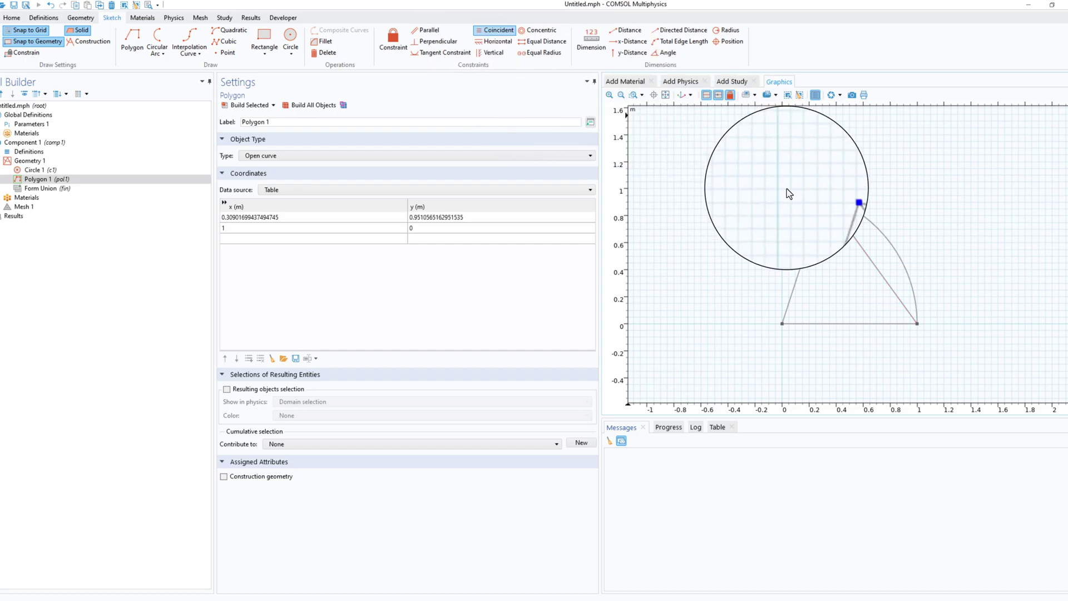
Apply a coincident constraint between the polygon line's other endpoint and the sector corner at (1, 0).
left_click(746, 96)
left_click_drag(932, 314, 915, 337)
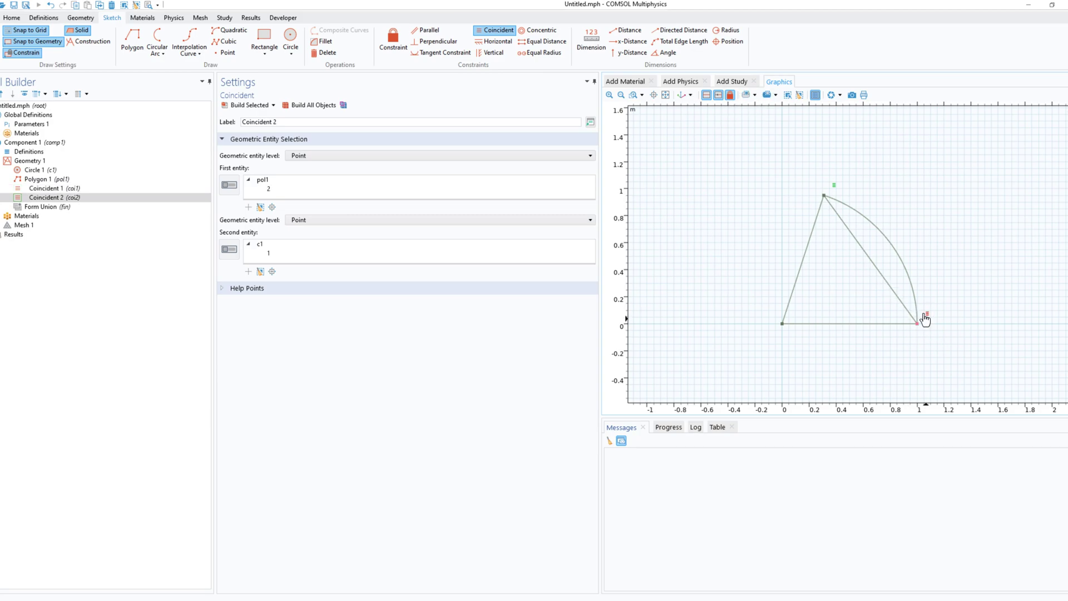
left_click(104, 195)
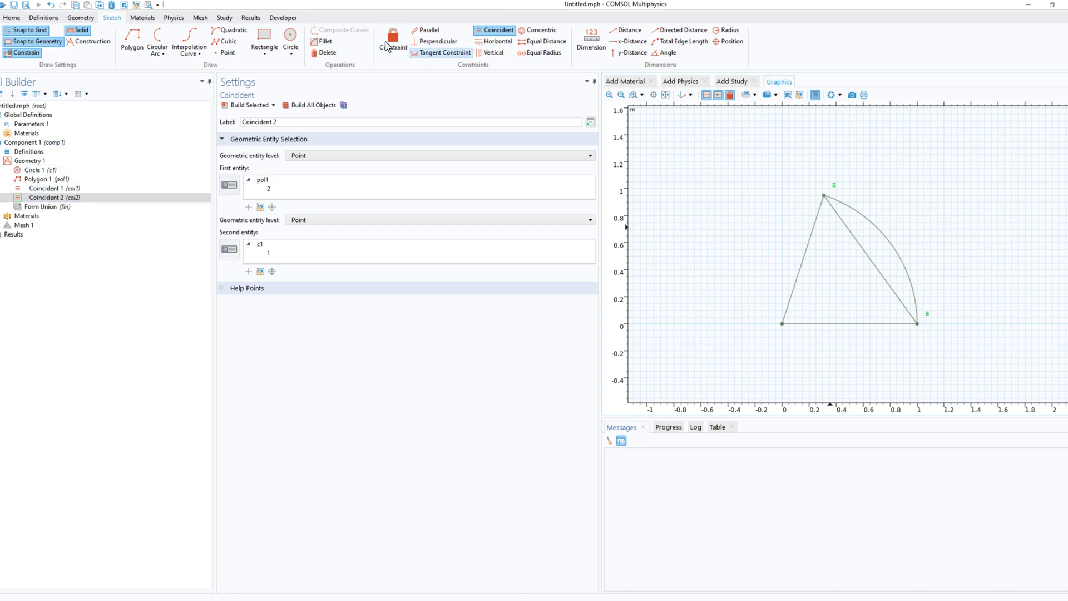
Lock the circle sector's center x and y coordinates and shrink the sector to a 0.9 m radius.
left_click(391, 44)
left_click(782, 327)
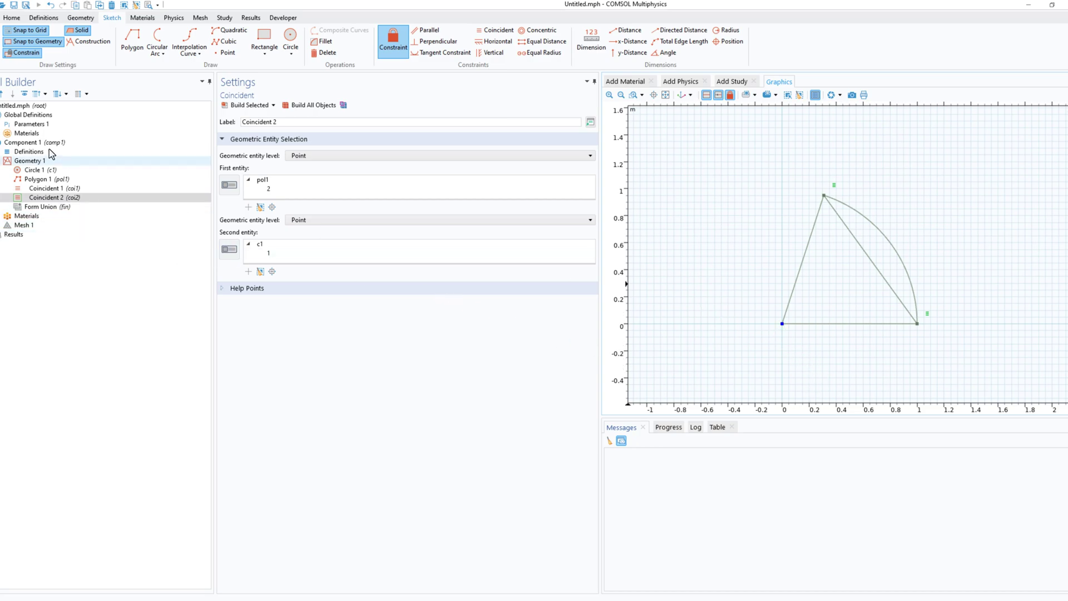
left_click(55, 197)
left_click(34, 170)
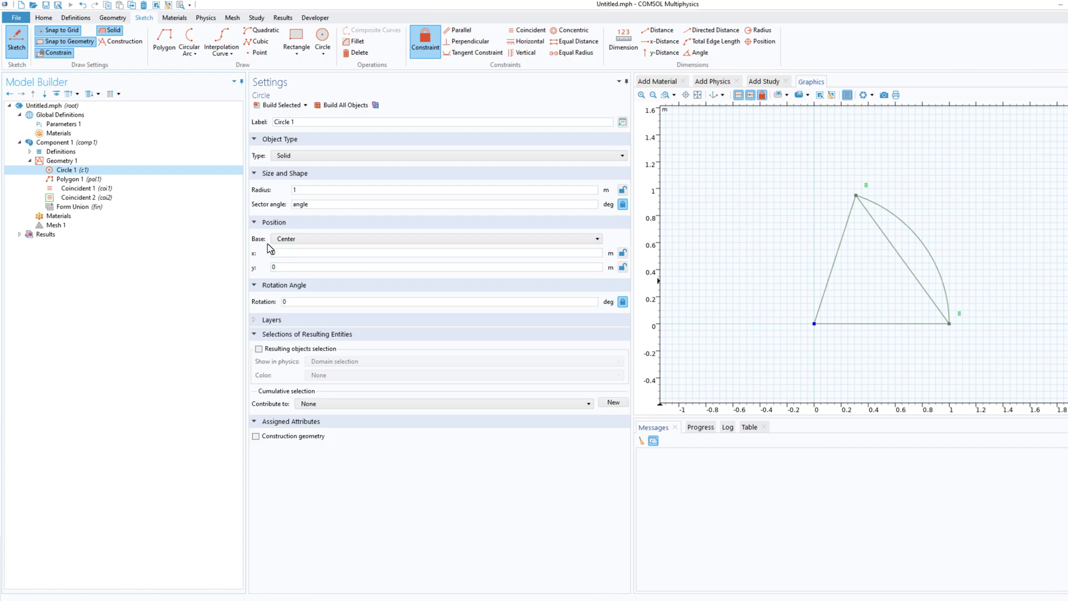
left_click(622, 268)
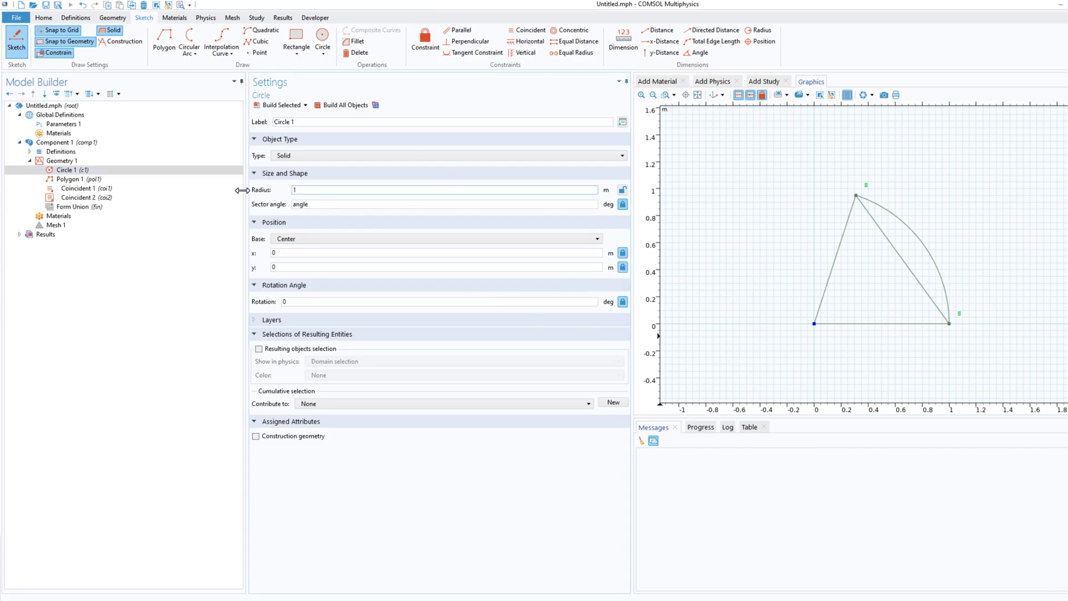
left_click(342, 105)
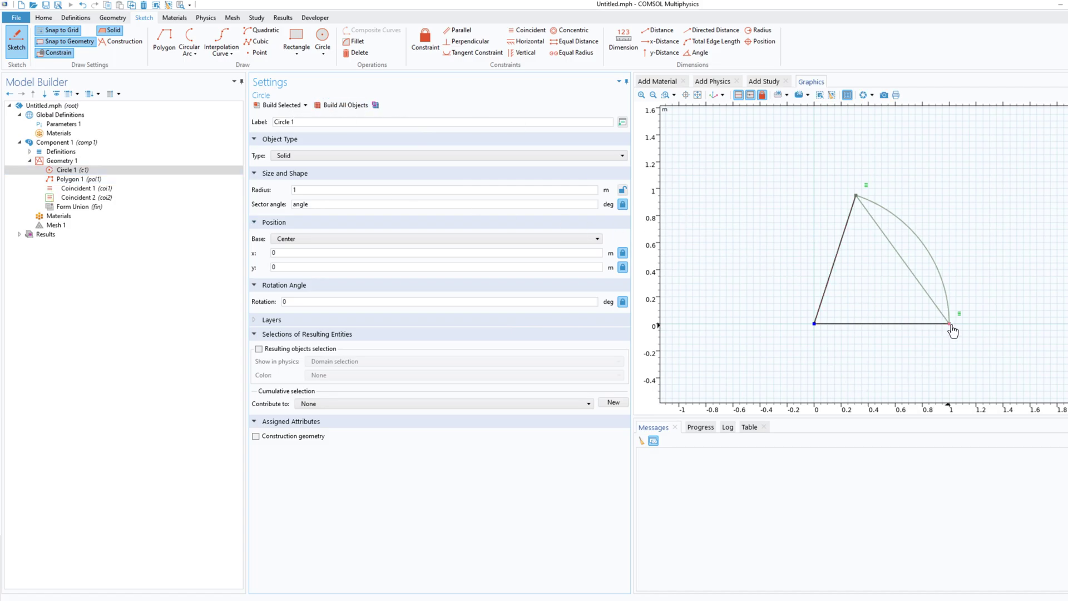
mouse_move(949, 325)
left_mouse_down()
mouse_move(879, 335)
mouse_move(968, 272)
mouse_move(868, 311)
mouse_move(906, 281)
mouse_move(875, 262)
mouse_move(940, 300)
left_mouse_up()
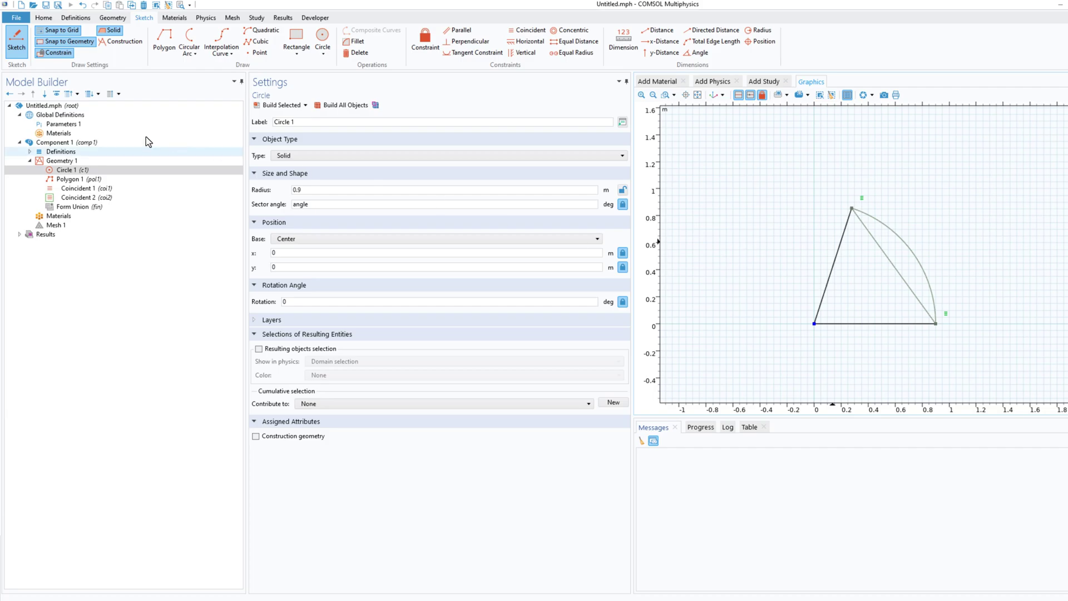
Set the number-of-sides parameter n to 7 and rebuild the whole geometry.
left_click(62, 124)
left_click(300, 159)
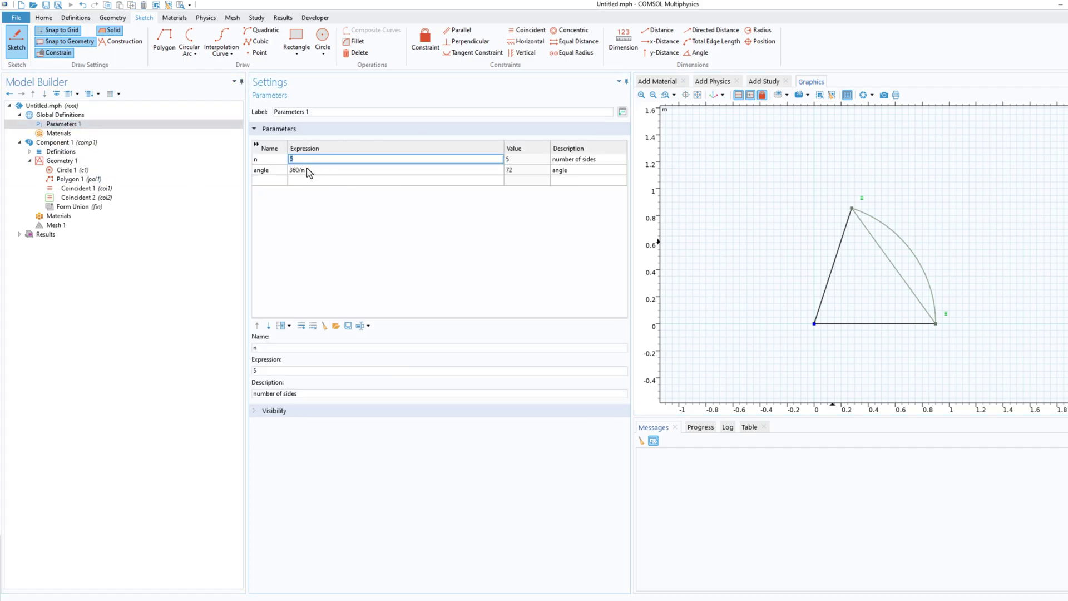
type("7")
left_click(61, 161)
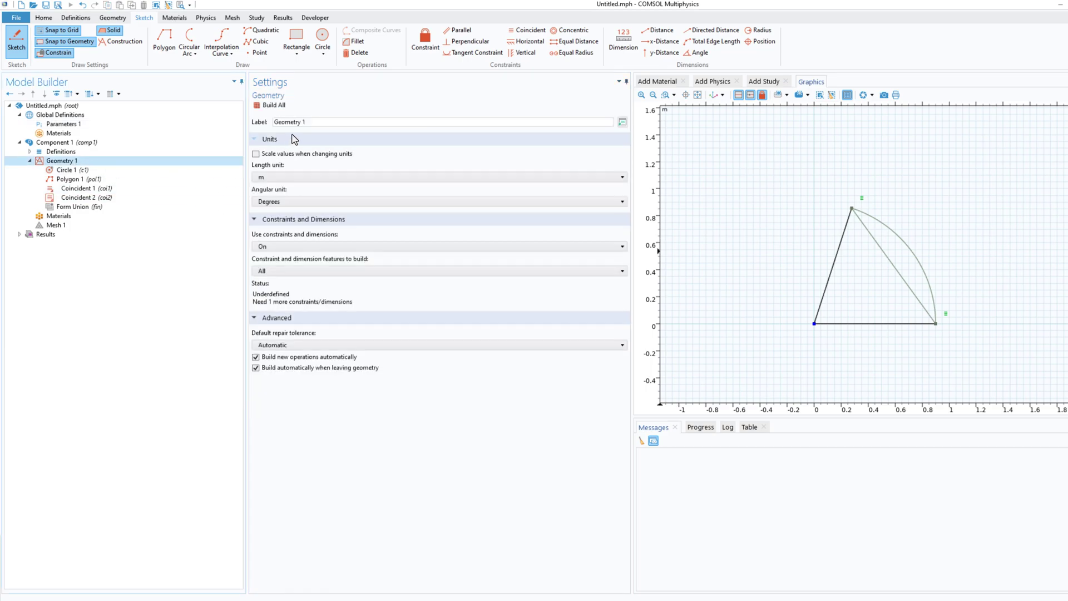
left_click(273, 105)
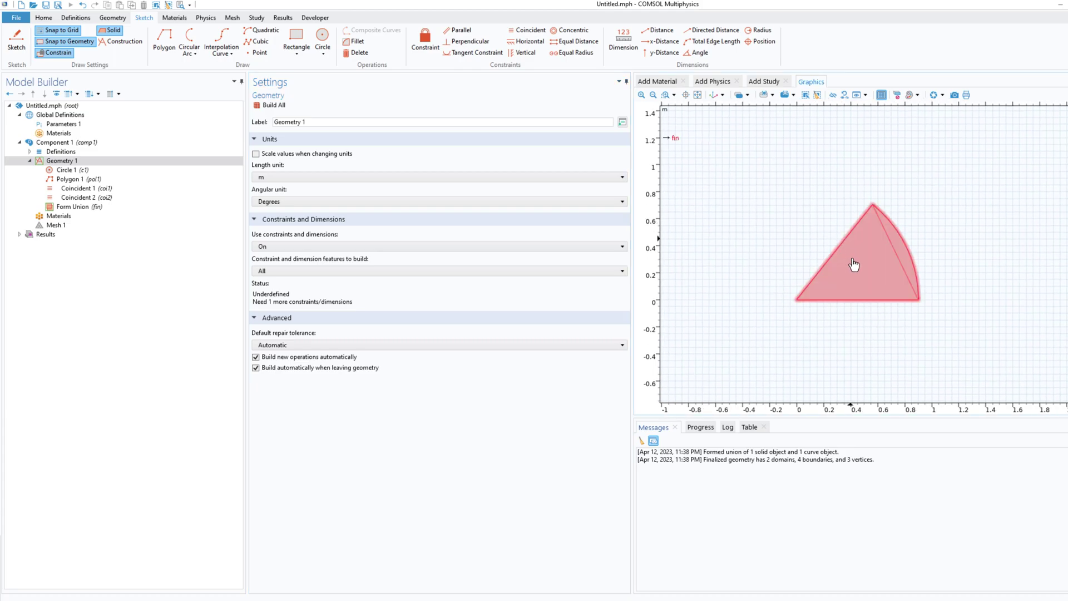
Delete the circle sector's arc at the Boundary entity level and build all objects.
scroll(853, 226, "up", 2)
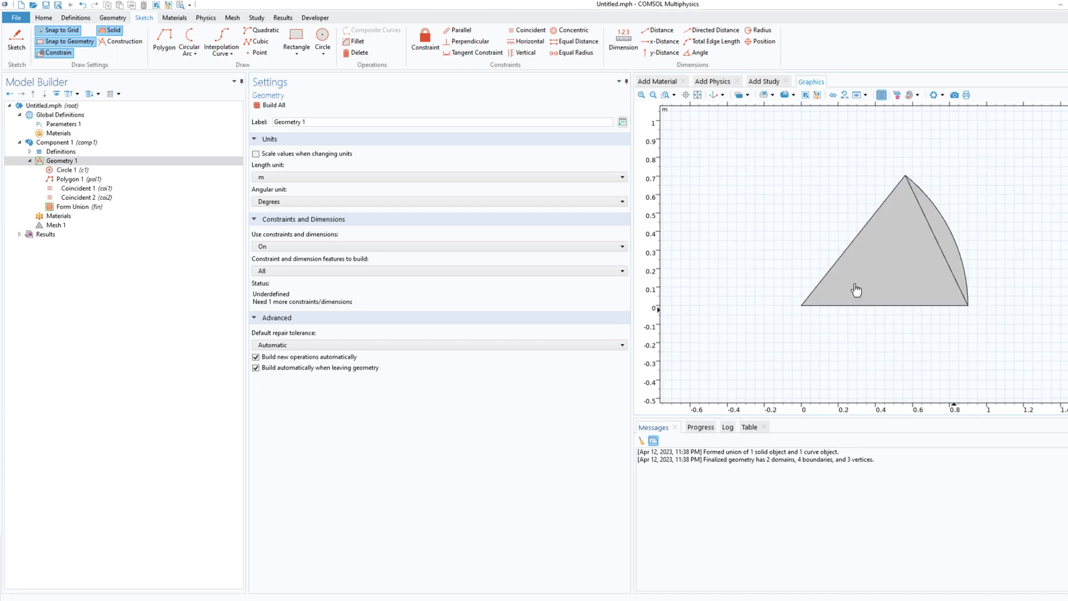
left_click(893, 260)
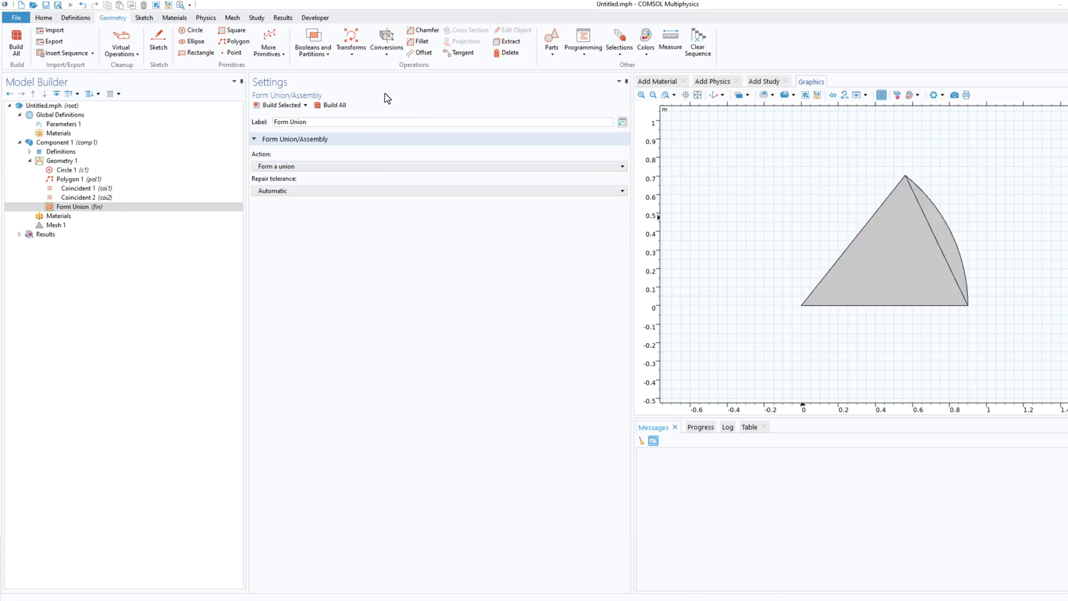
left_click(146, 18)
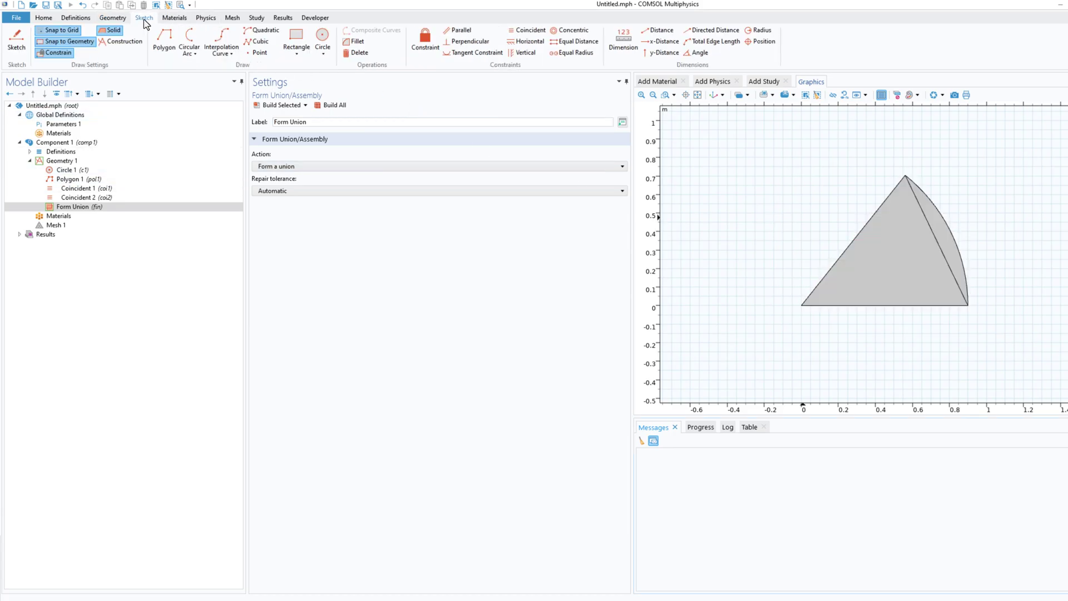
left_click(359, 54)
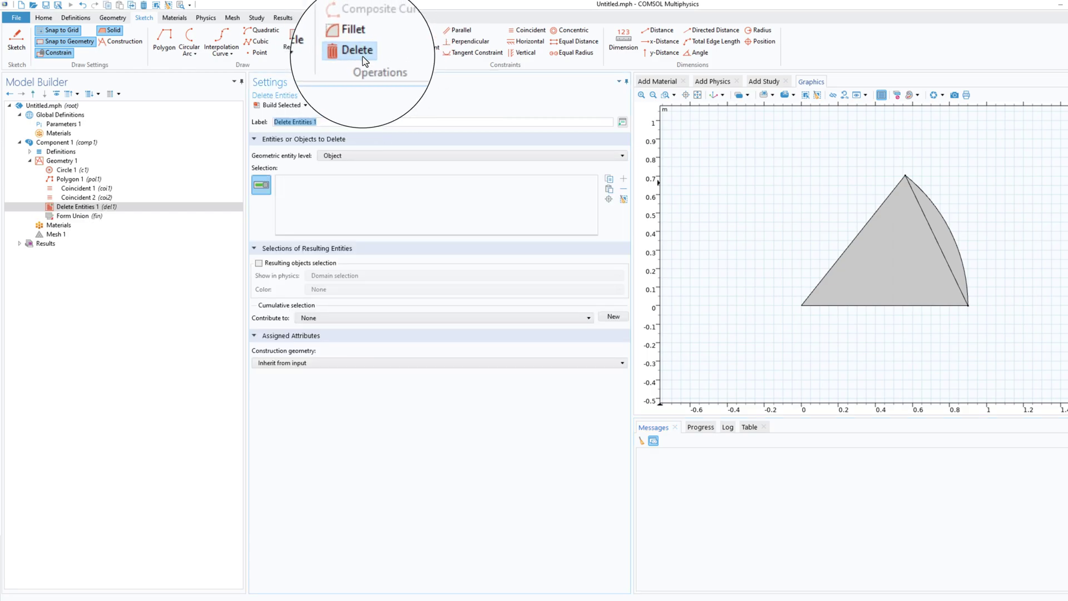
left_click(358, 157)
left_click(353, 186)
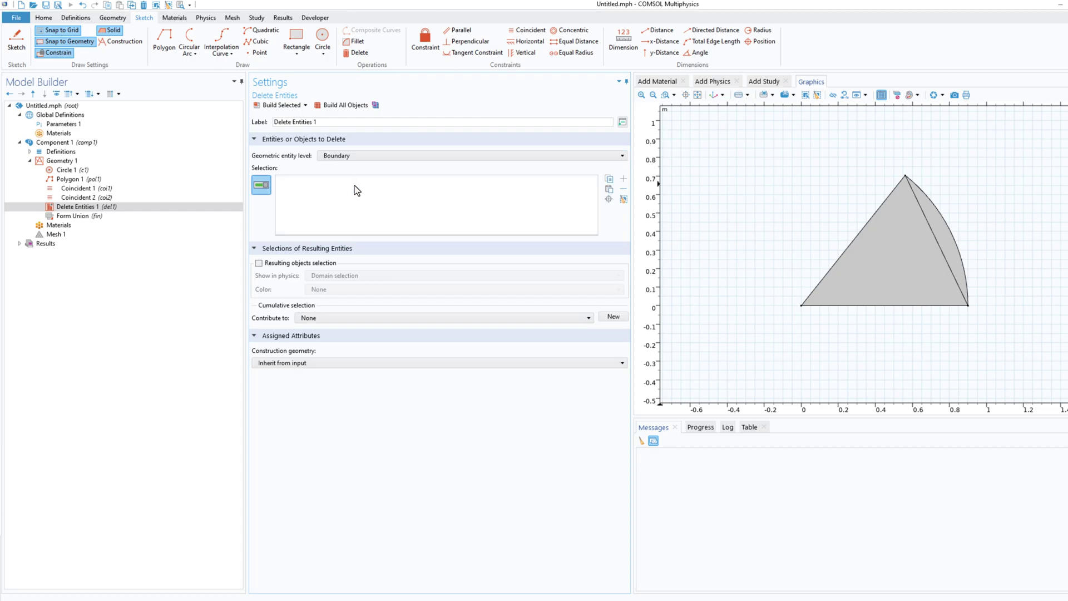
left_click(946, 226)
left_click(367, 105)
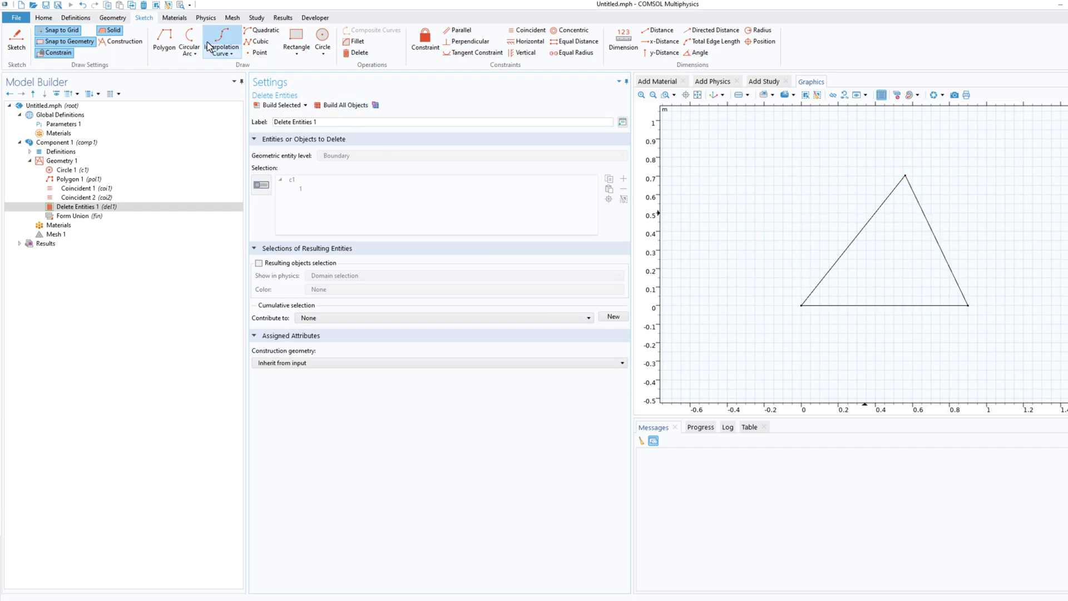
Convert the sector's two remaining edges and the polygon line into a single solid triangle.
left_click(122, 19)
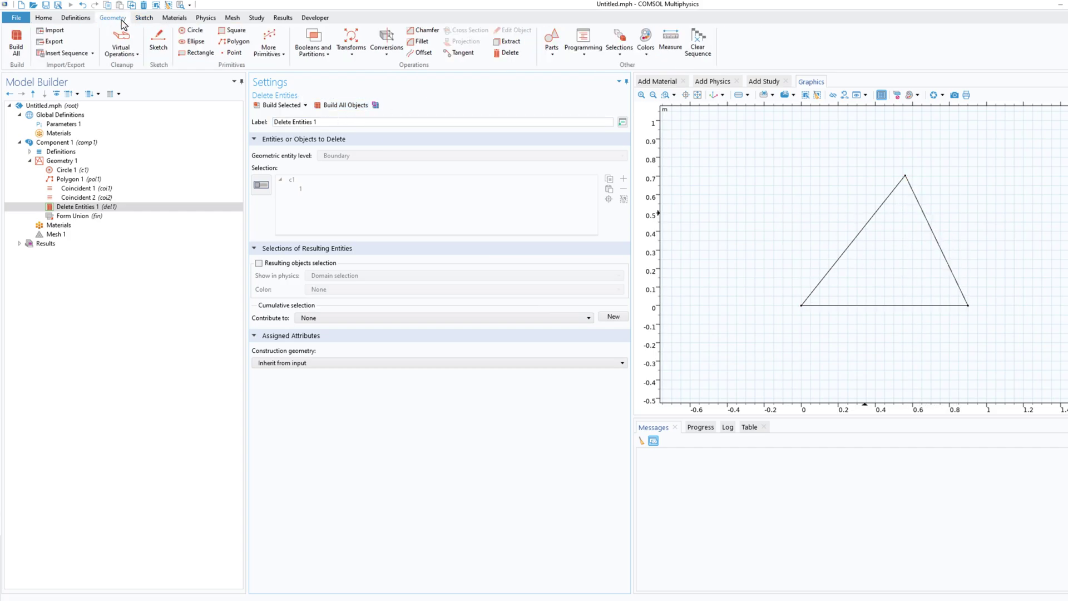
left_click(377, 53)
left_click(345, 67)
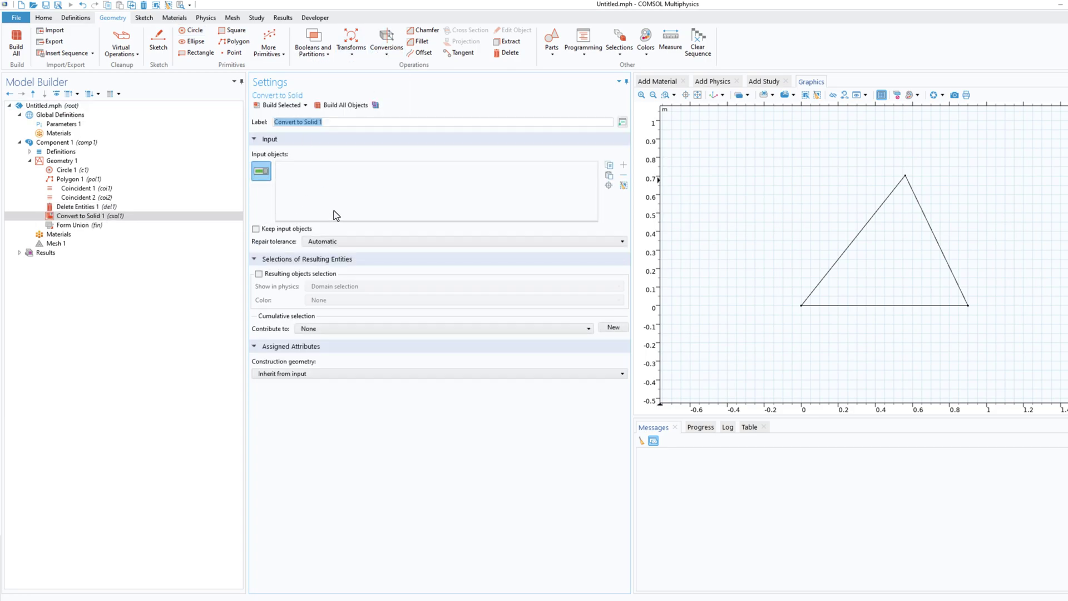
left_click(907, 207)
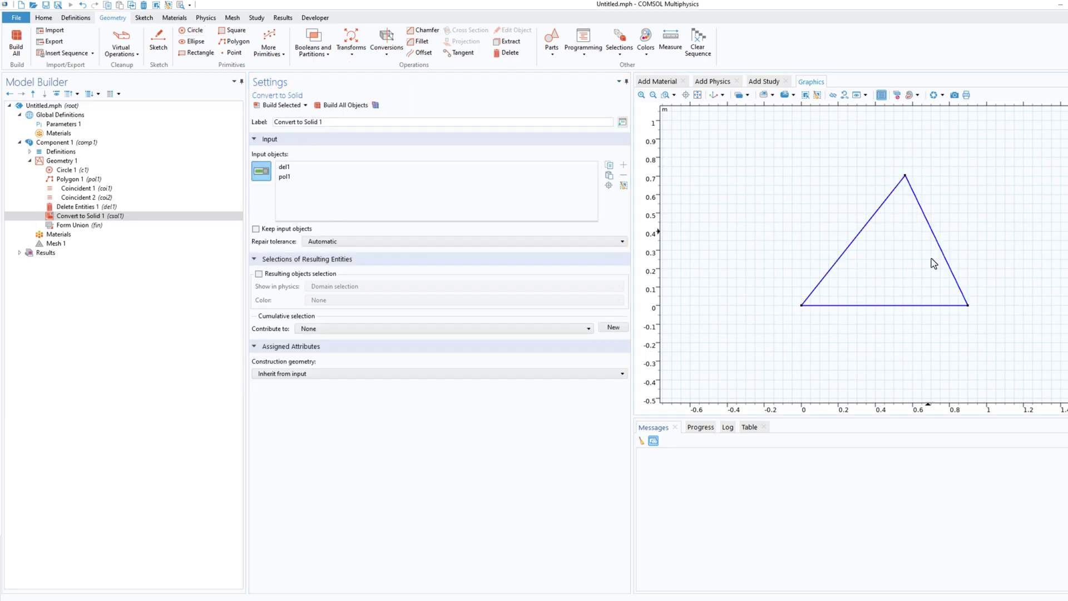
left_click(343, 105)
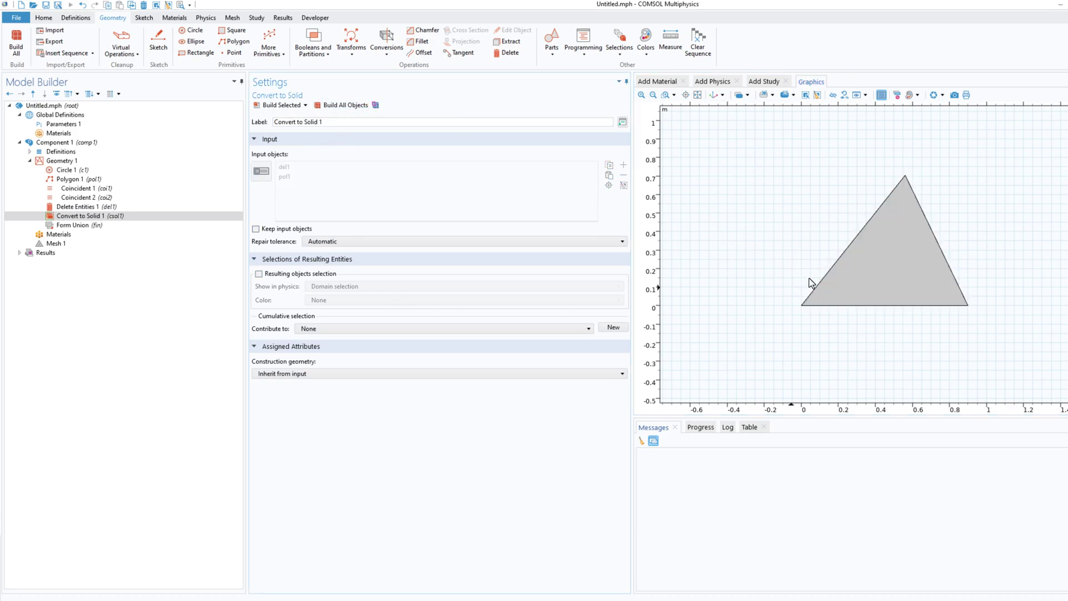
Rotate the solid triangle about the origin by range(angle,angle,360) degrees and build all objects.
left_click(697, 95)
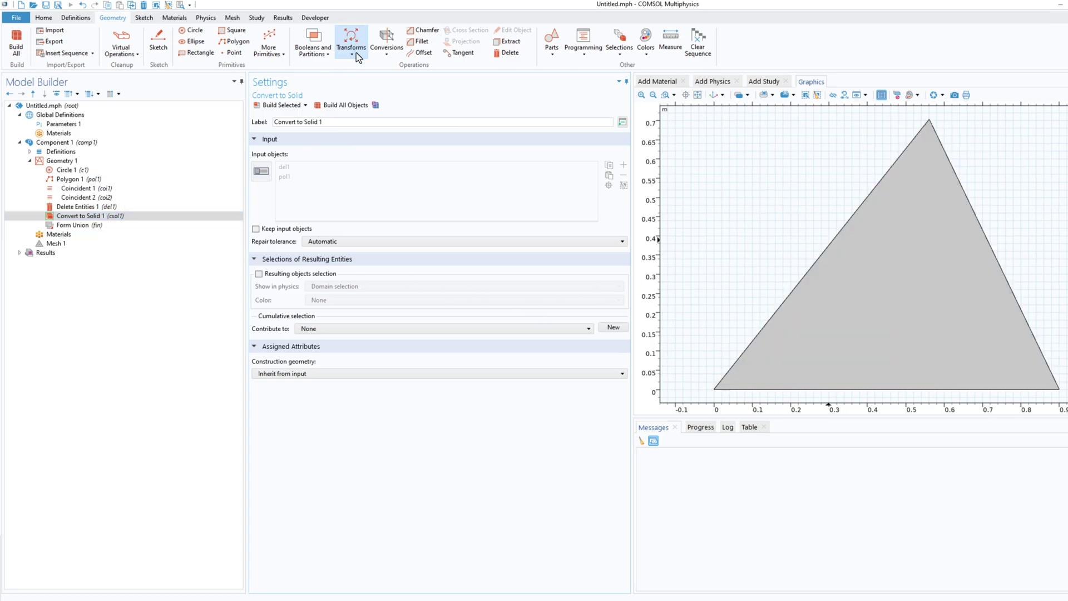
middle_click_drag(808, 228, 841, 330)
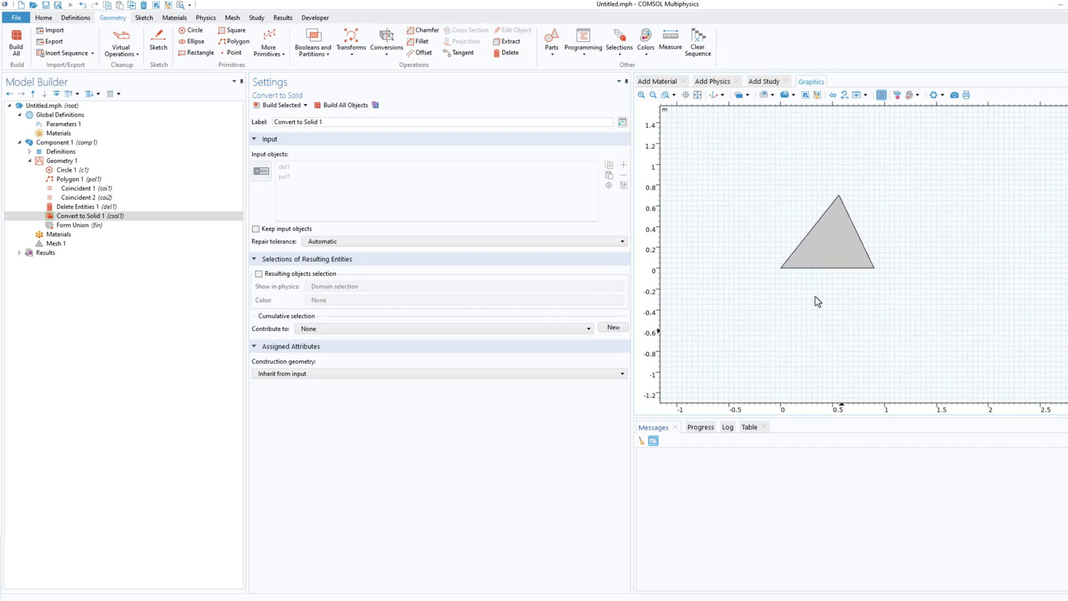
right_click_drag(794, 287, 868, 285)
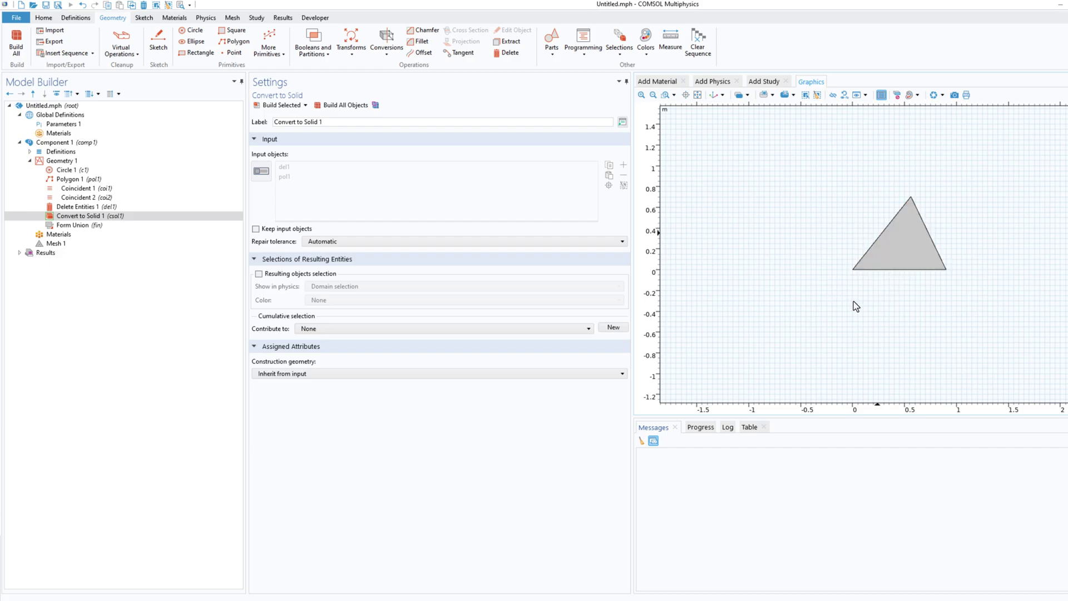
left_click(351, 50)
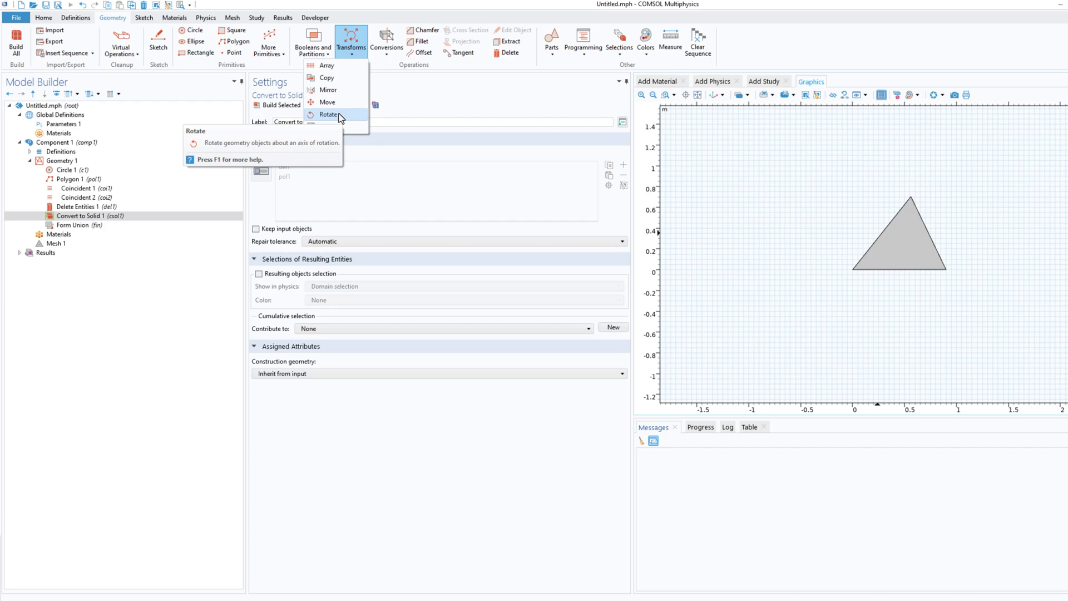
left_click(328, 115)
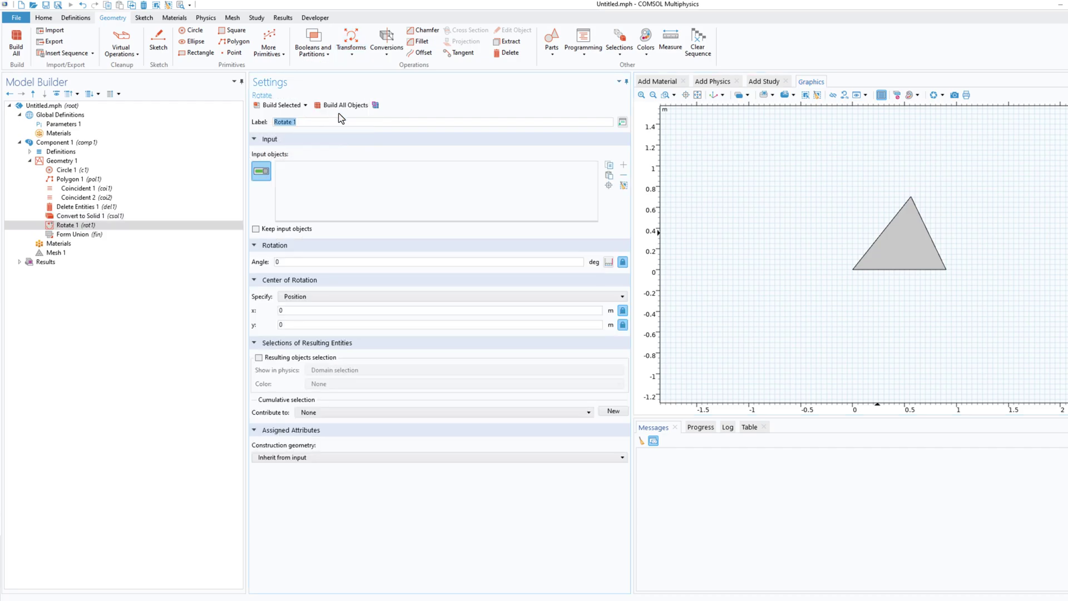
left_click(886, 260)
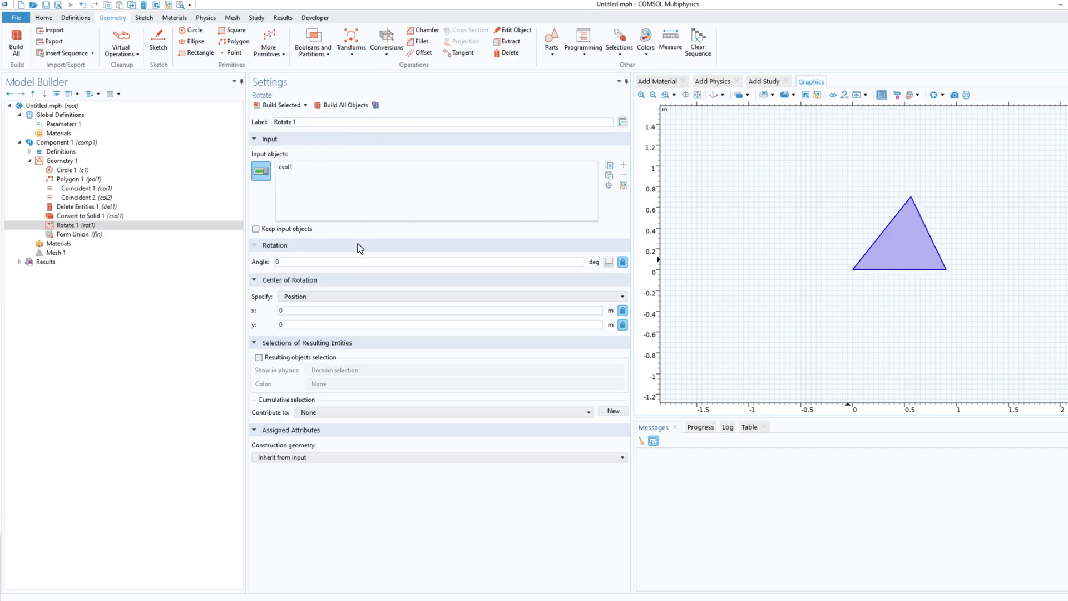
double_click(300, 262)
type("range(angle,angle")
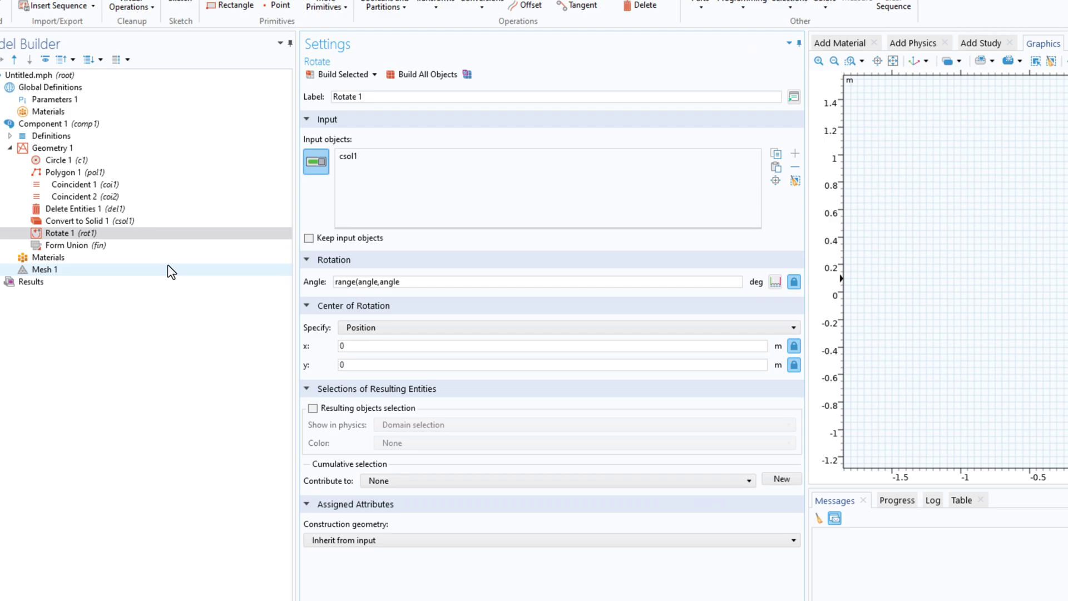
type(")")
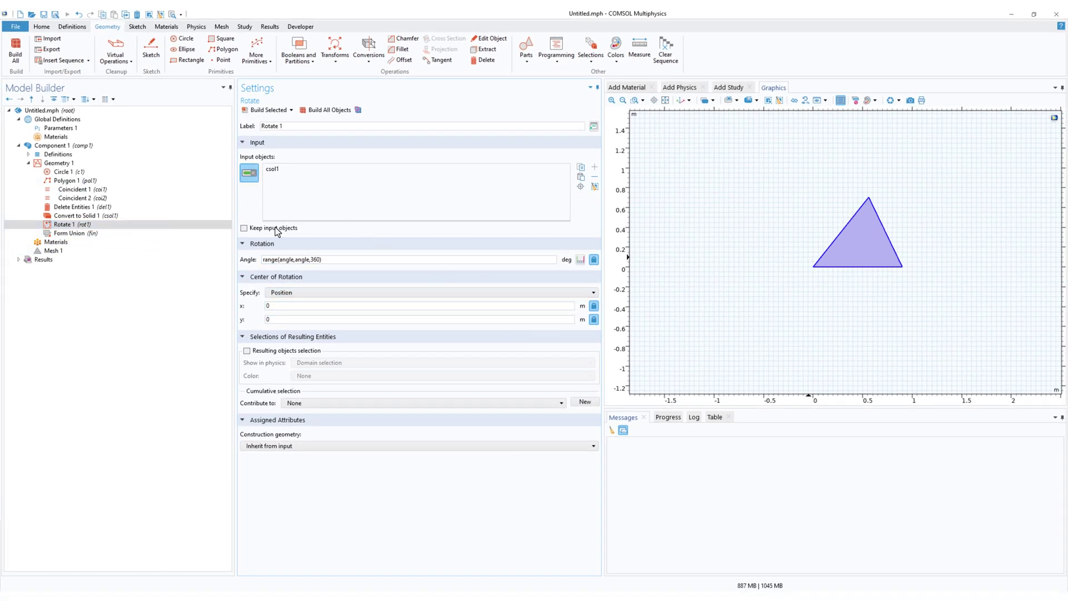
left_click(334, 109)
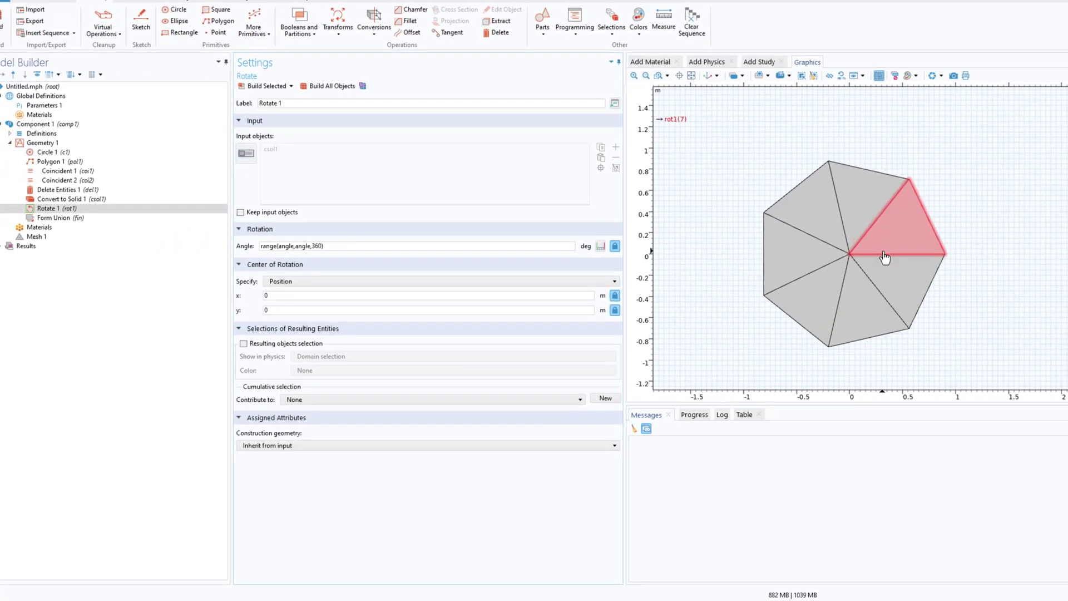
Set the number-of-sides parameter n to 6 and rebuild the geometry as a hexagon.
left_click(76, 107)
double_click(282, 140)
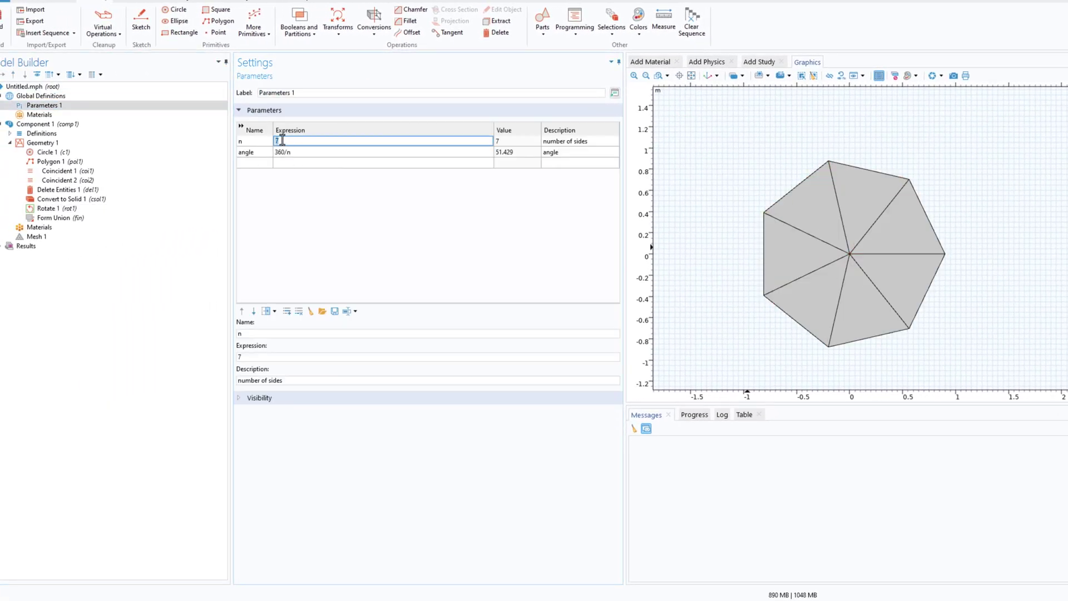
left_click(43, 143)
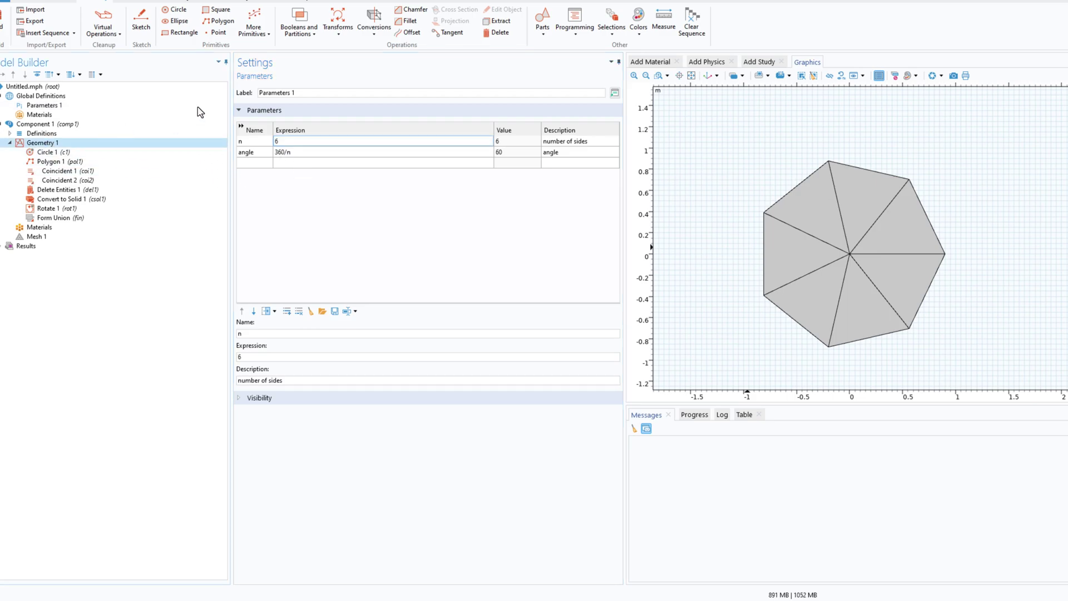
left_click(259, 86)
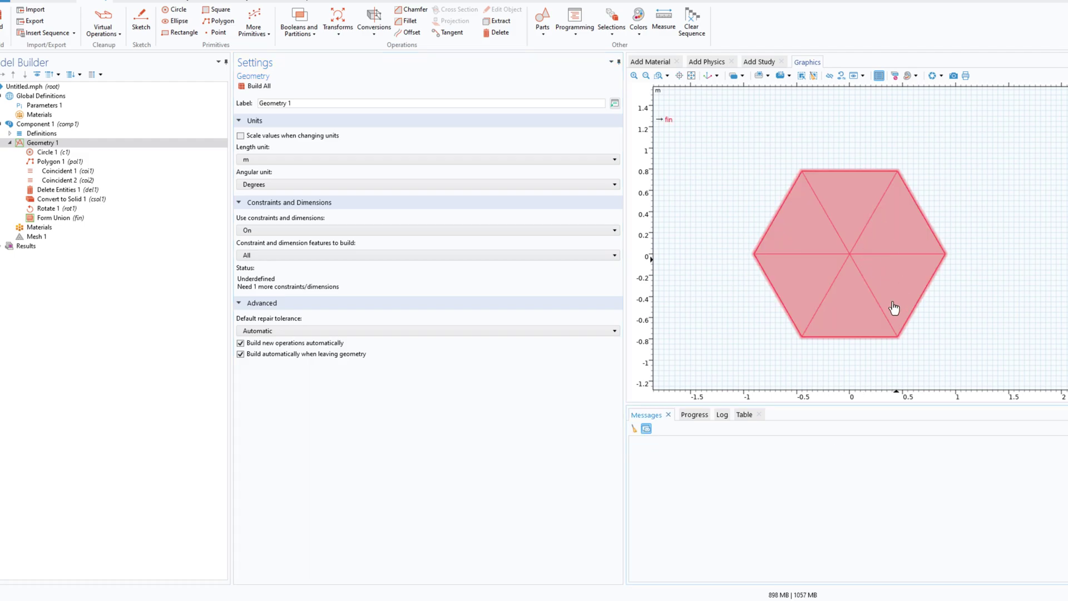
left_click(695, 415)
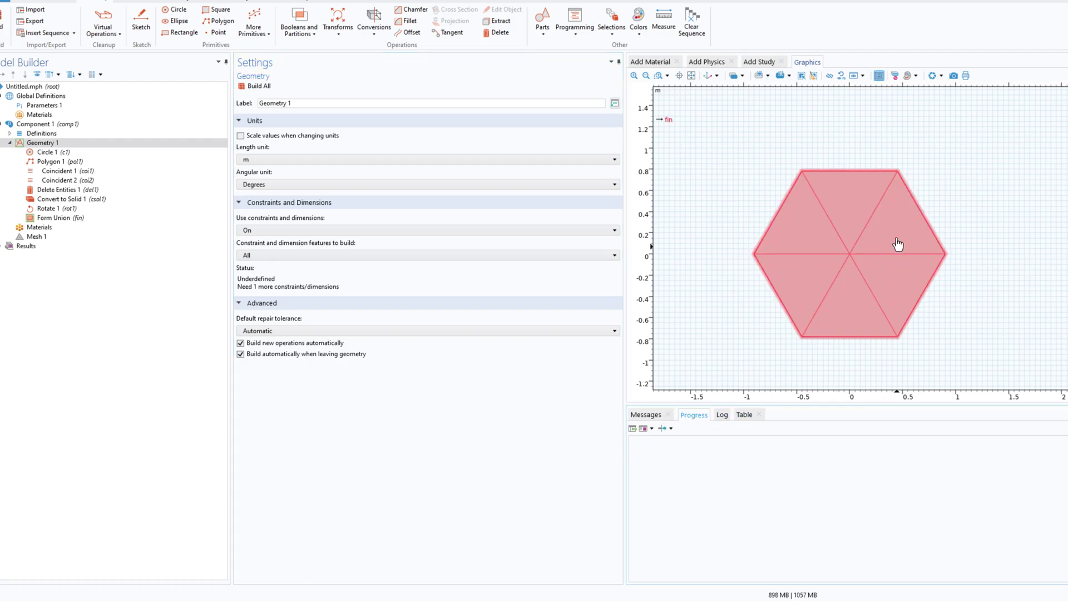
Set the number-of-sides parameter n to 5 and rebuild the geometry as a pentagon.
left_click(67, 105)
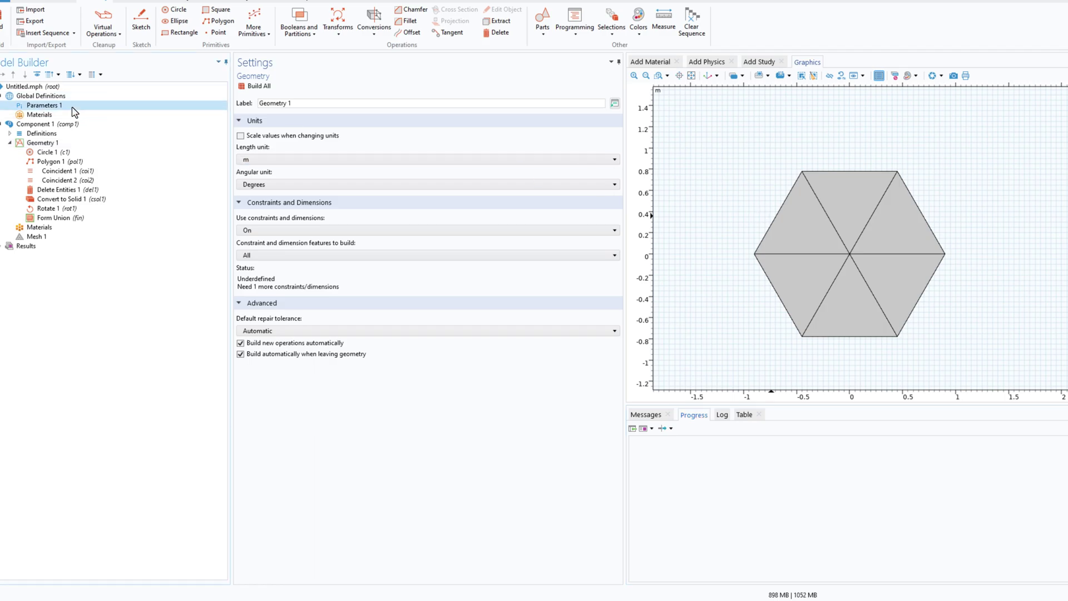
left_click(282, 142)
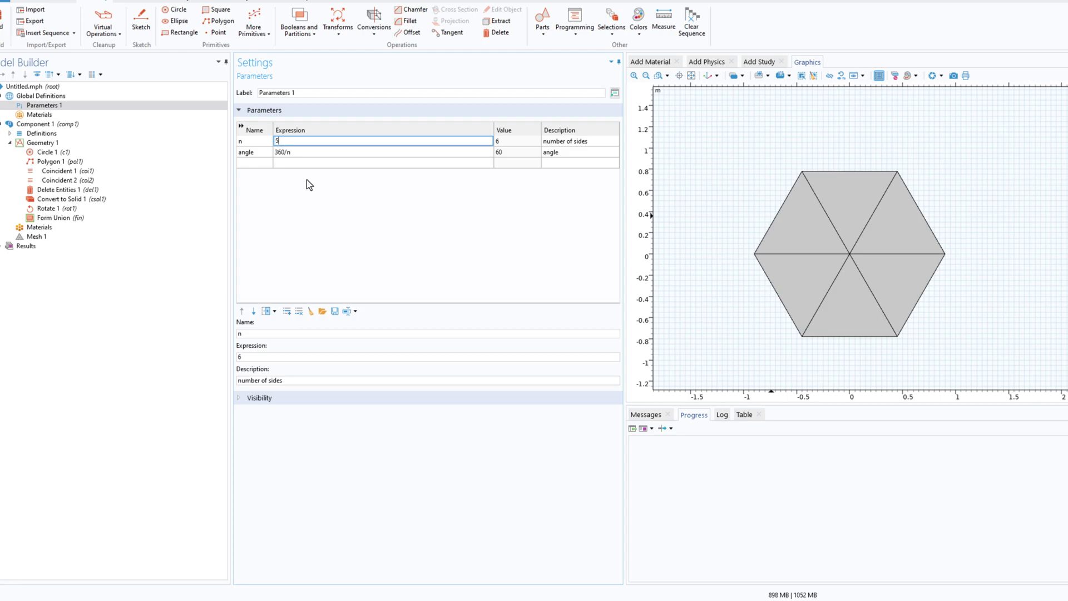
left_click(41, 143)
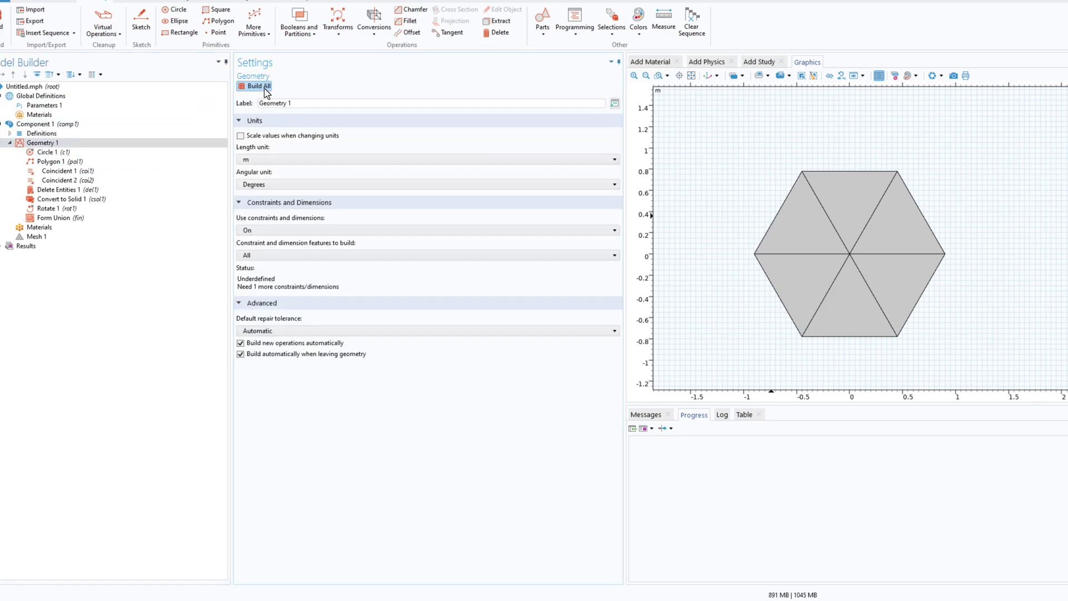
left_click(259, 86)
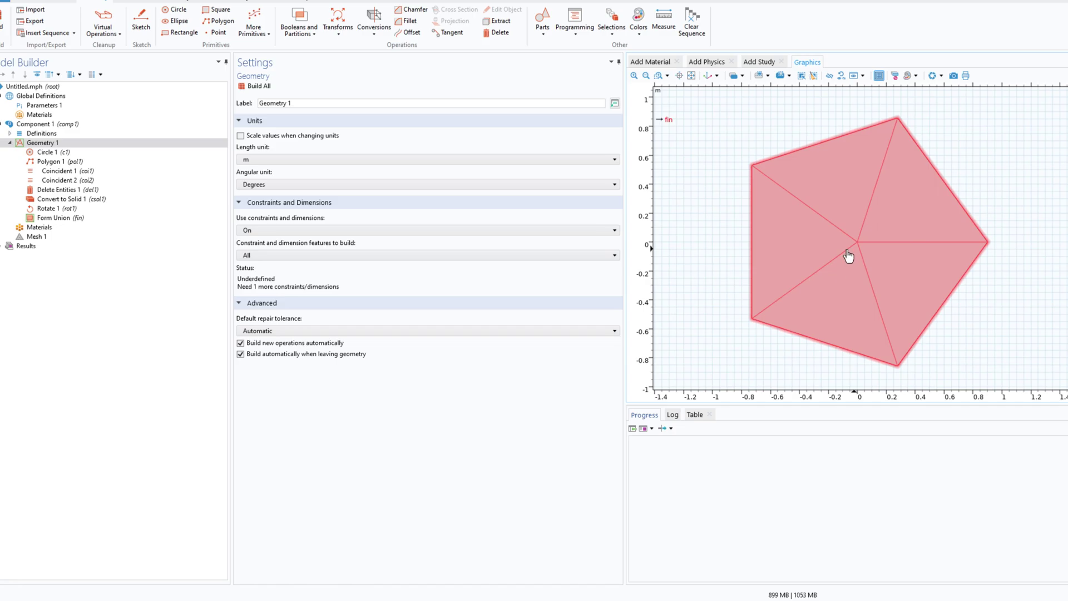
Add an Ignore Edges virtual operation for the pentagon's five interior edges (2, 4, 6, 7 and 8) and build all.
left_click(897, 185)
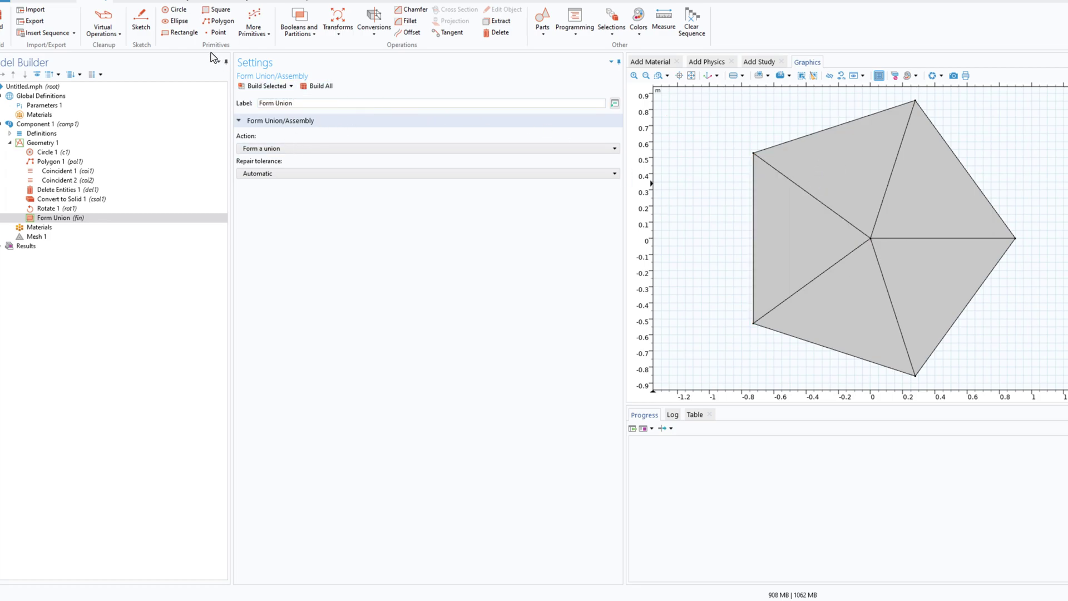
left_click(103, 25)
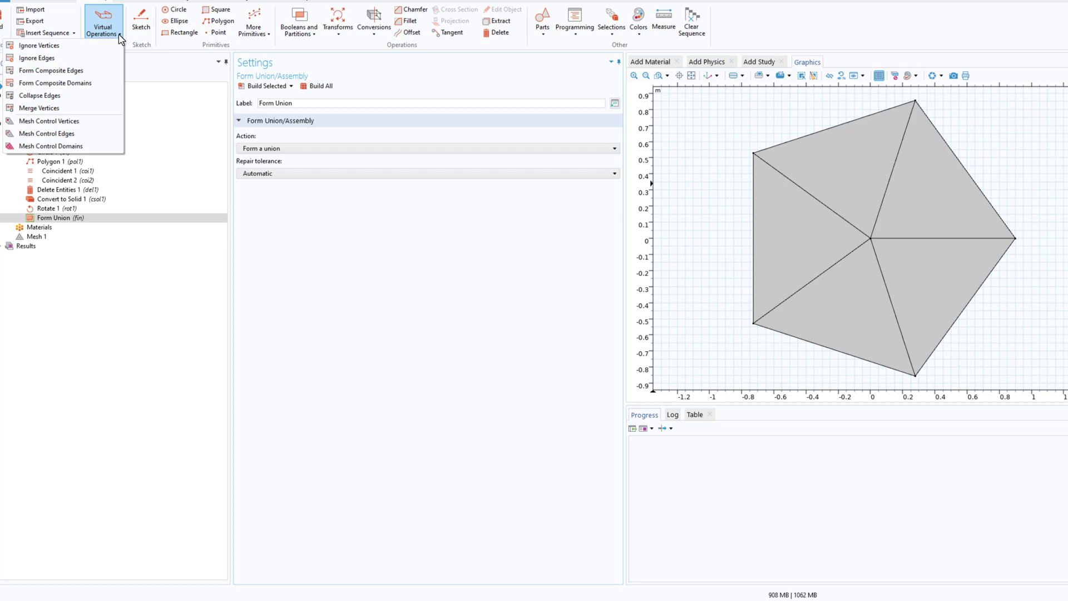
left_click(49, 59)
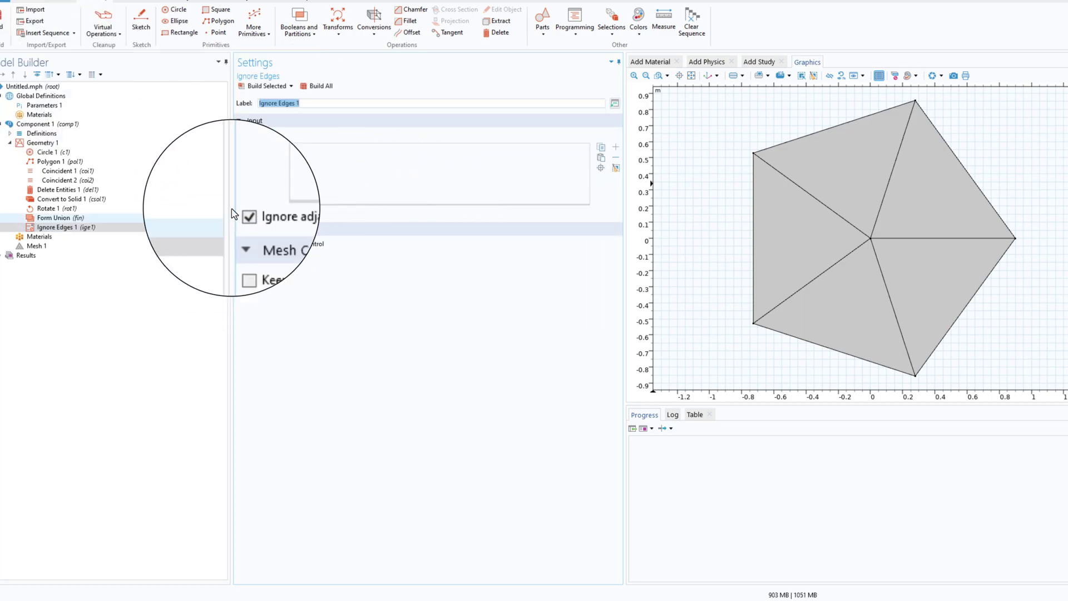
left_click(819, 202)
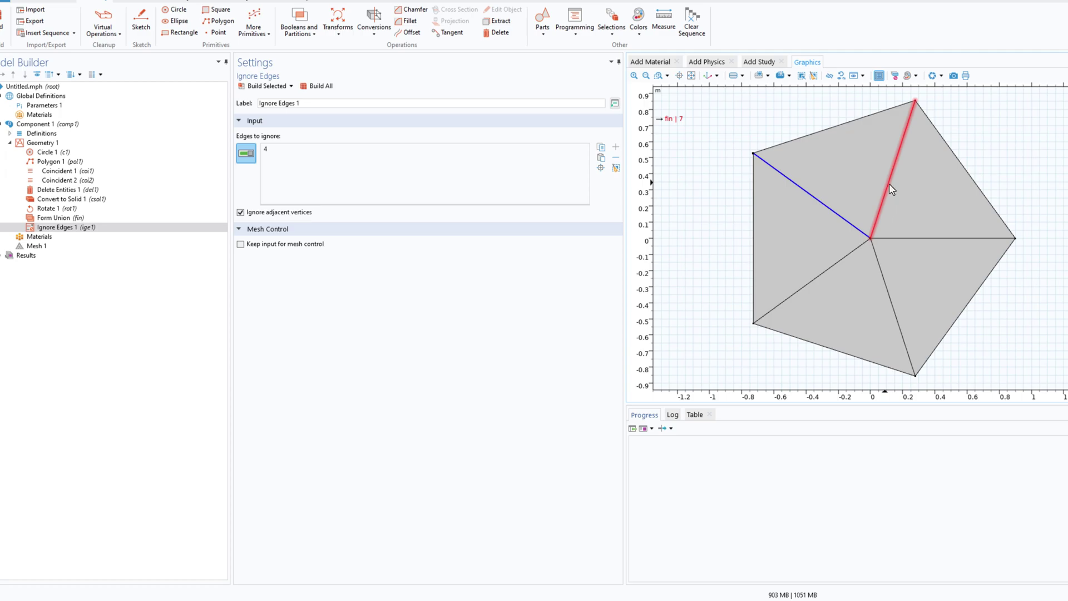
left_click(891, 189)
left_click(905, 239)
left_click(862, 260)
left_click(876, 266)
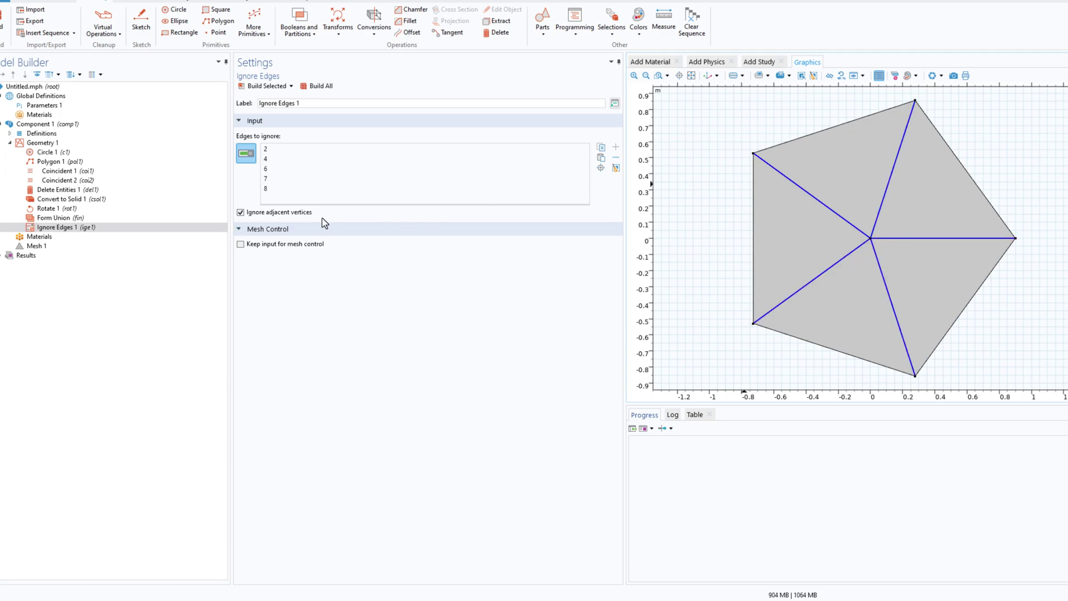
left_click(328, 86)
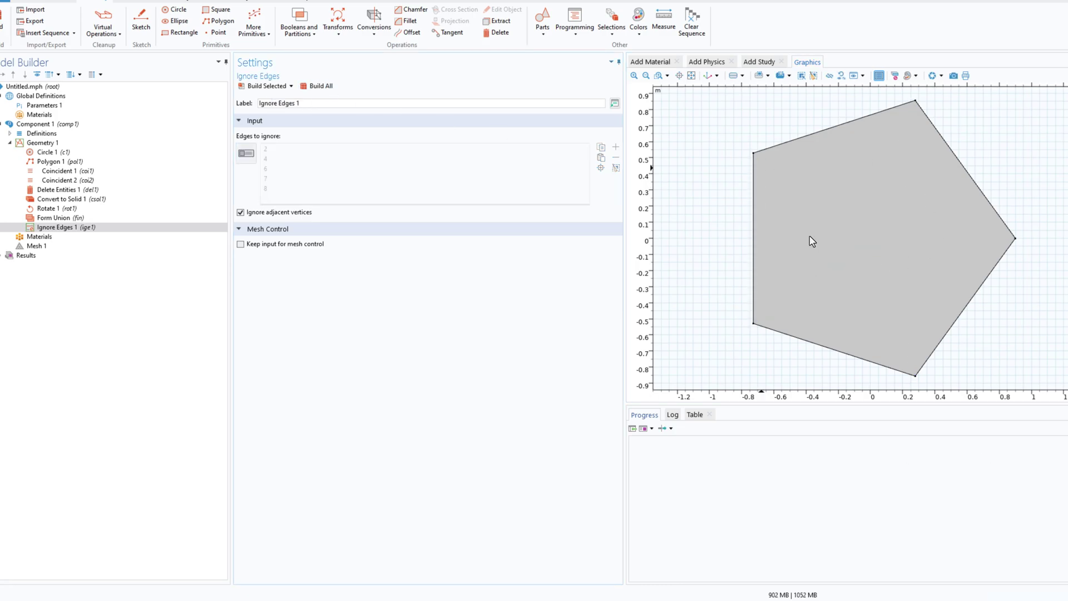
Set the number-of-sides parameter n to 7 and rebuild the geometry as a heptagon.
scroll(799, 201, "down", 3)
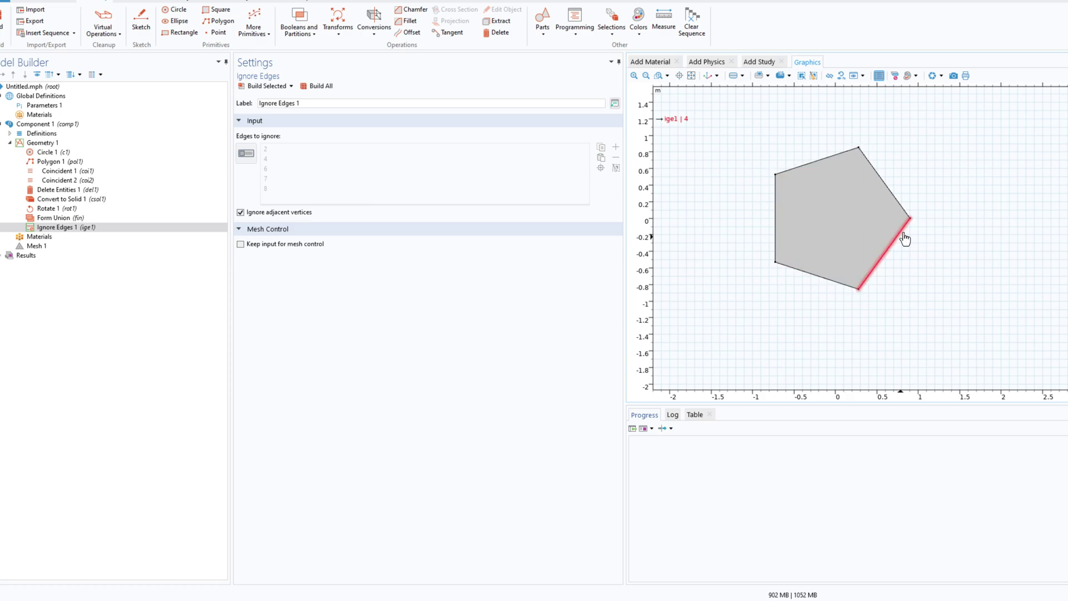
scroll(863, 228, "up", 2)
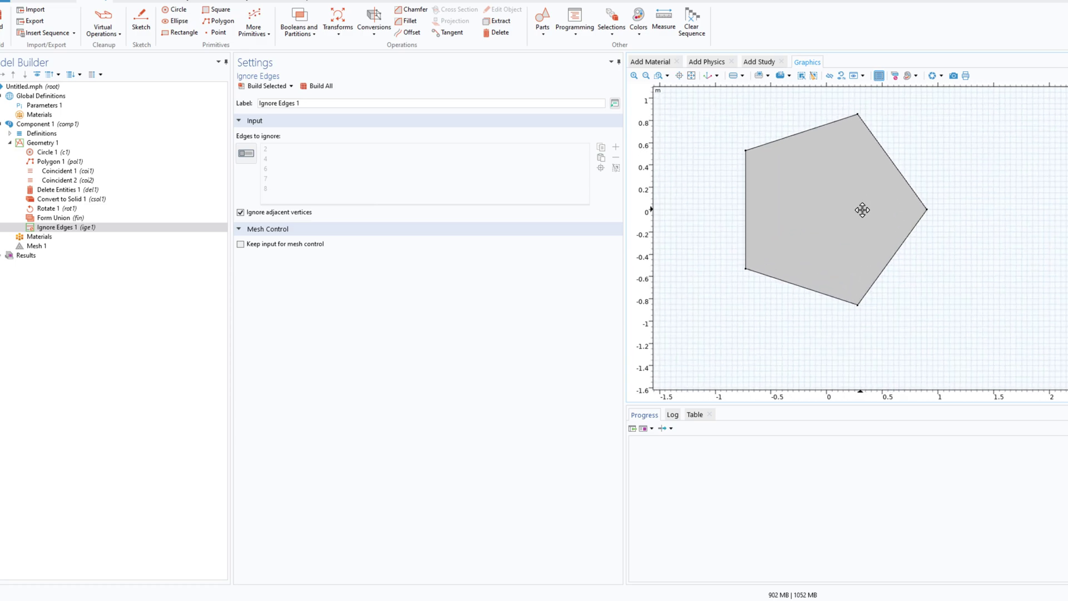
left_click(691, 75)
scroll(855, 192, "down", 2)
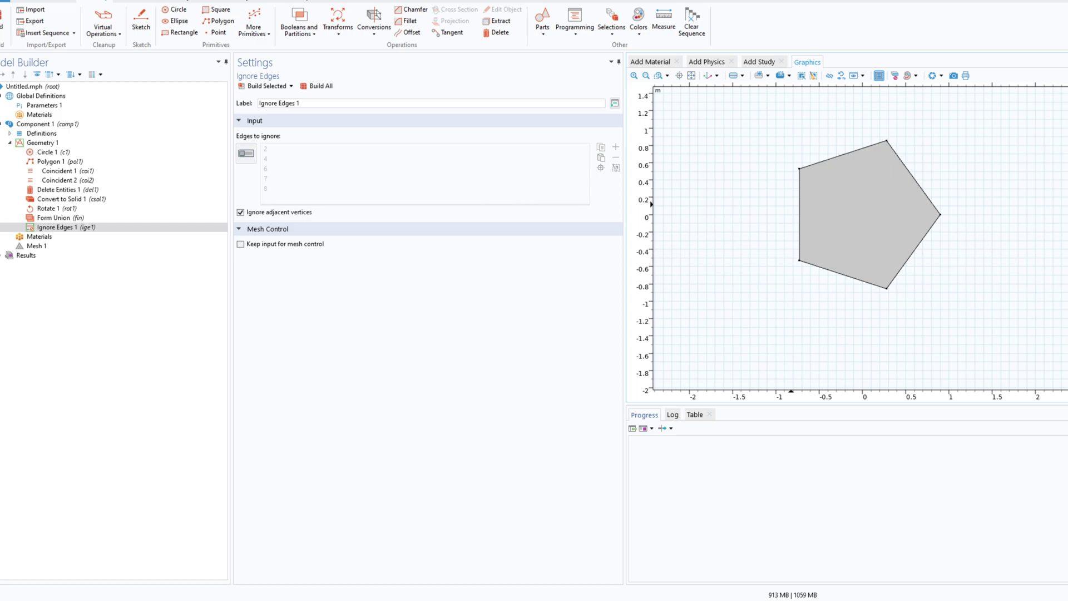
left_click(43, 142)
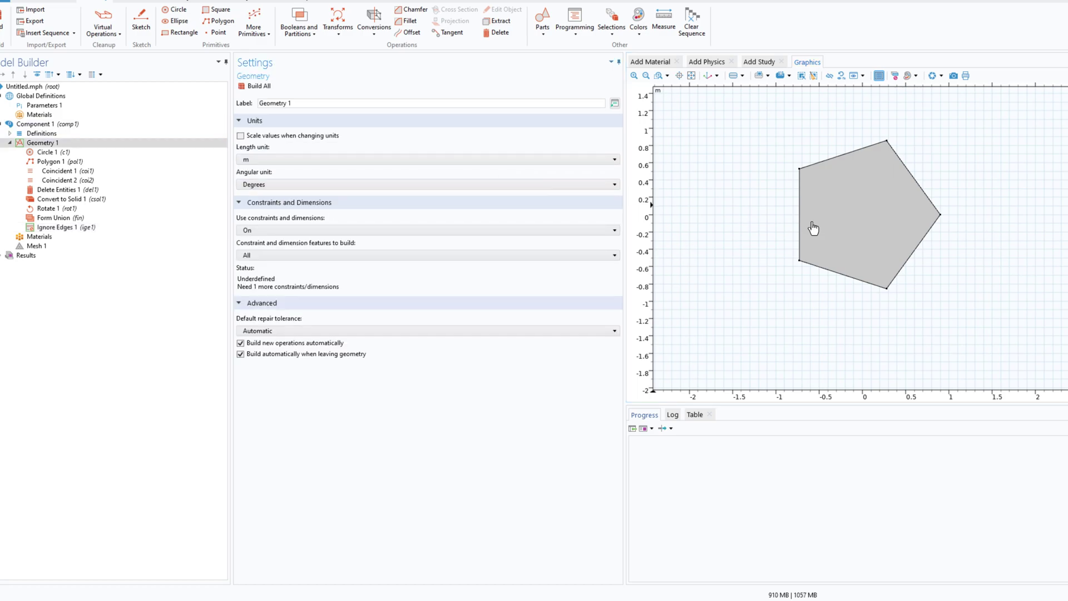
left_click(44, 105)
left_click(283, 141)
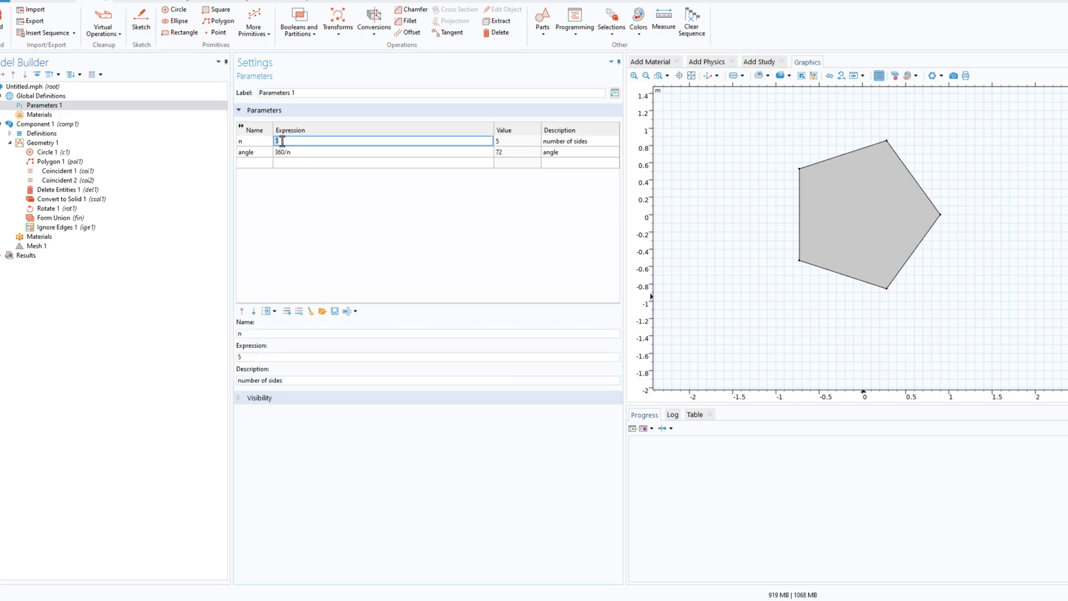
type("7")
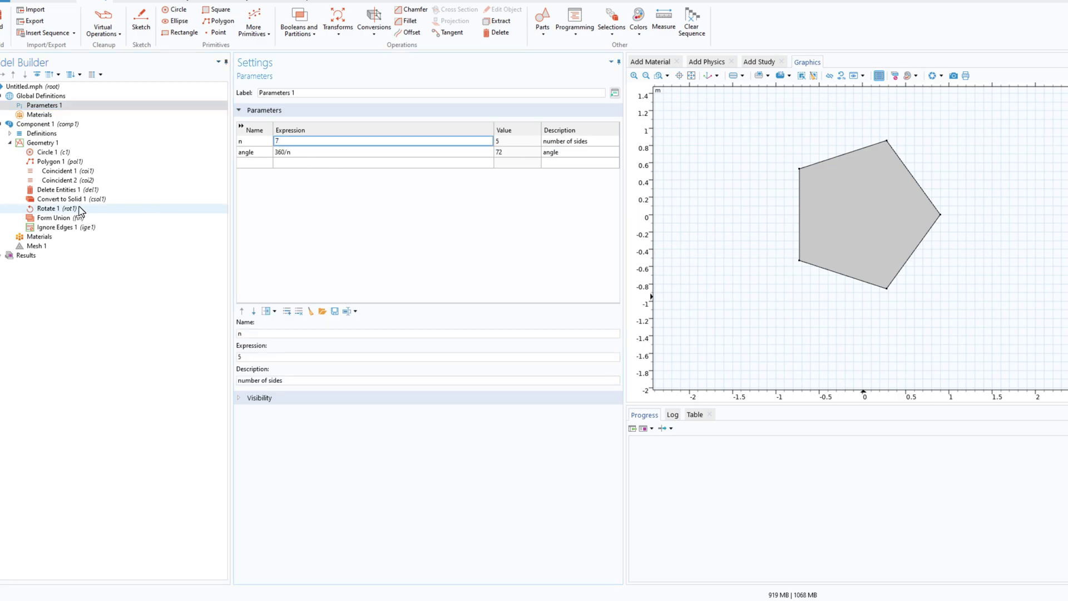
left_click(41, 143)
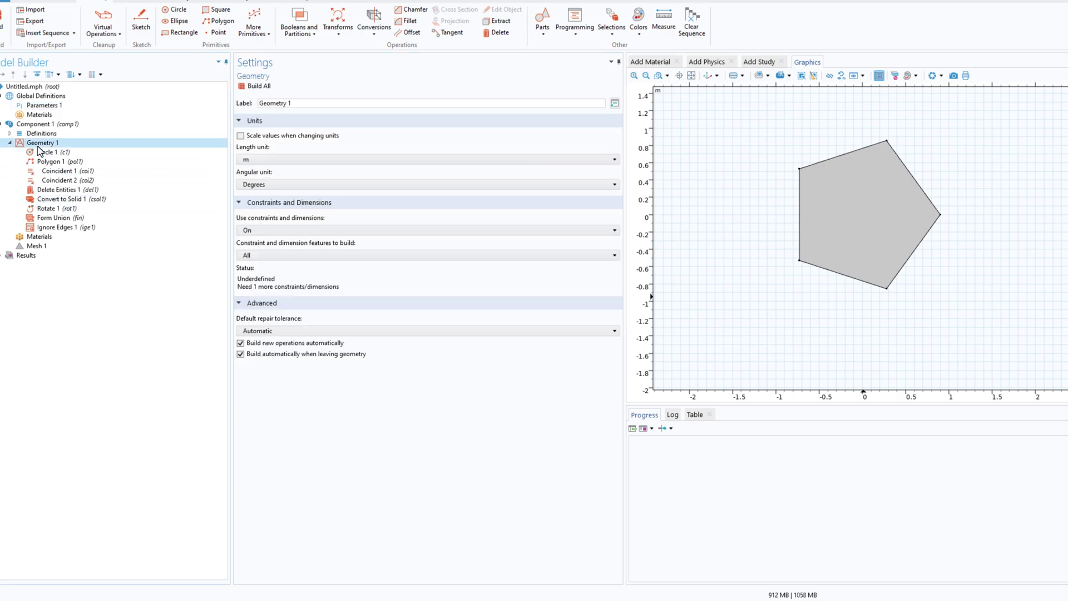
left_click(257, 85)
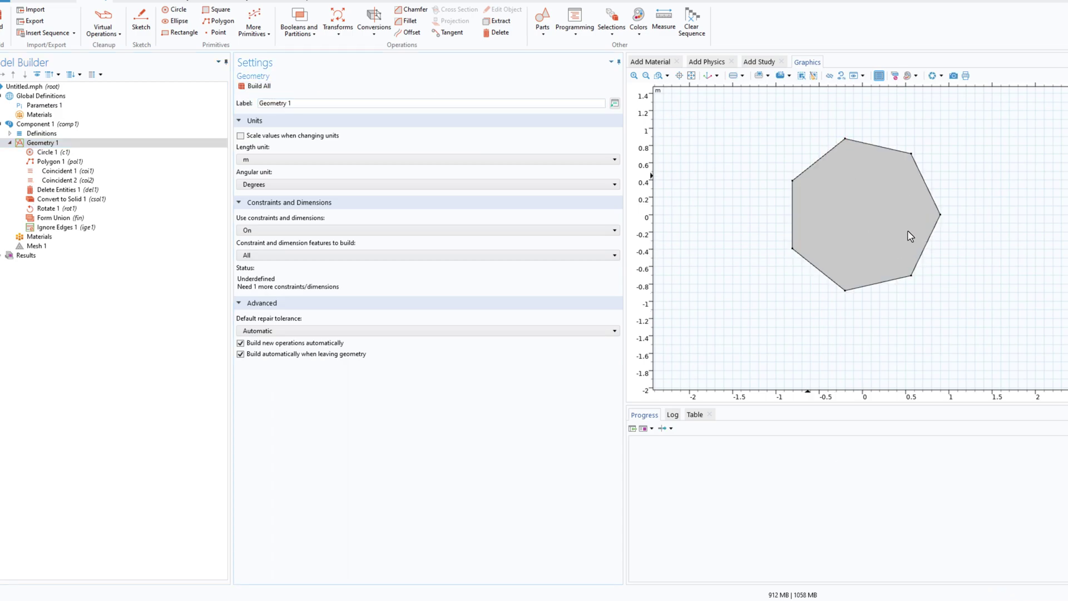
Check the Ignore Edges selection, then set the number-of-sides parameter n to 18 and rebuild the geometry.
left_click(66, 226)
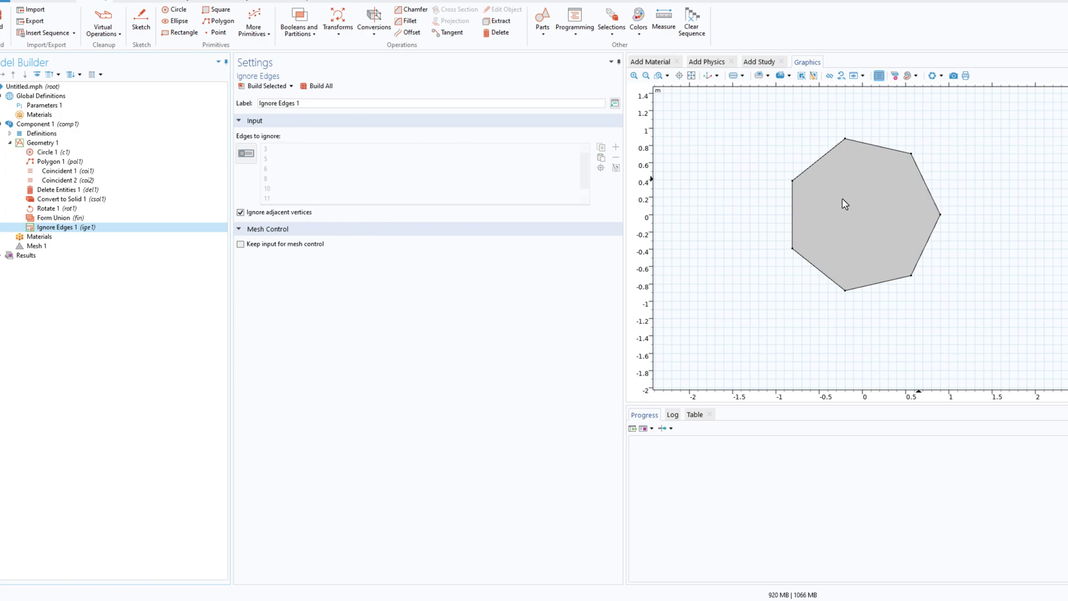
left_click(47, 105)
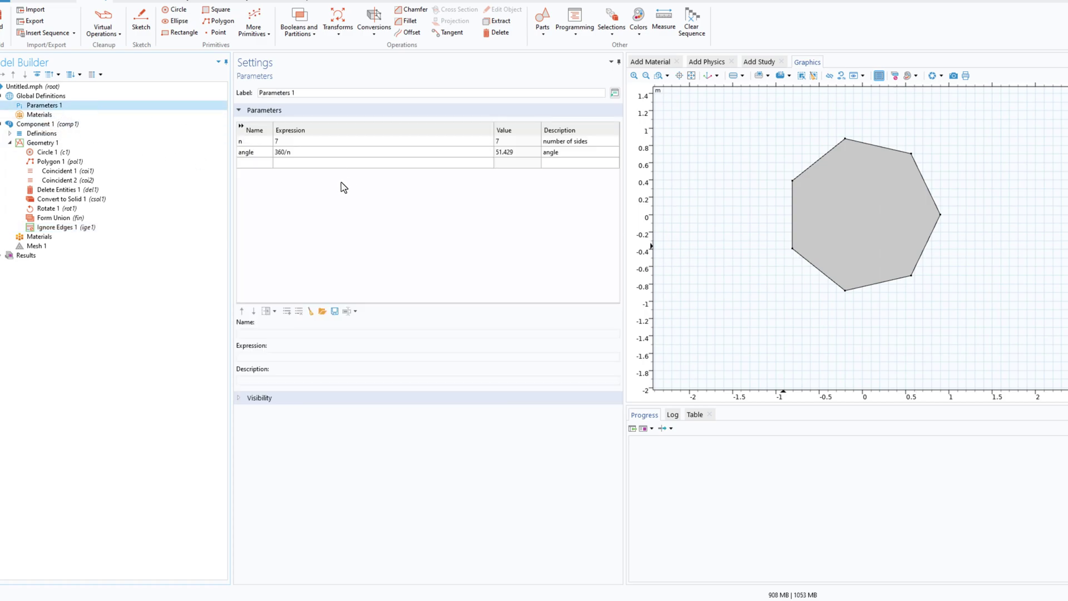
double_click(284, 141)
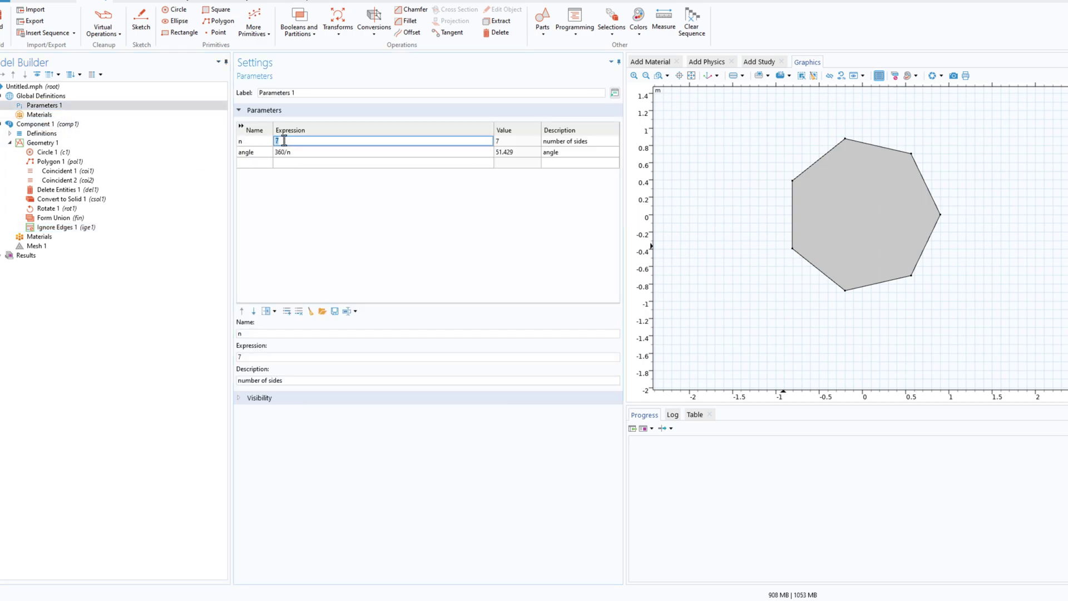
type("10")
left_click(43, 144)
left_click(259, 87)
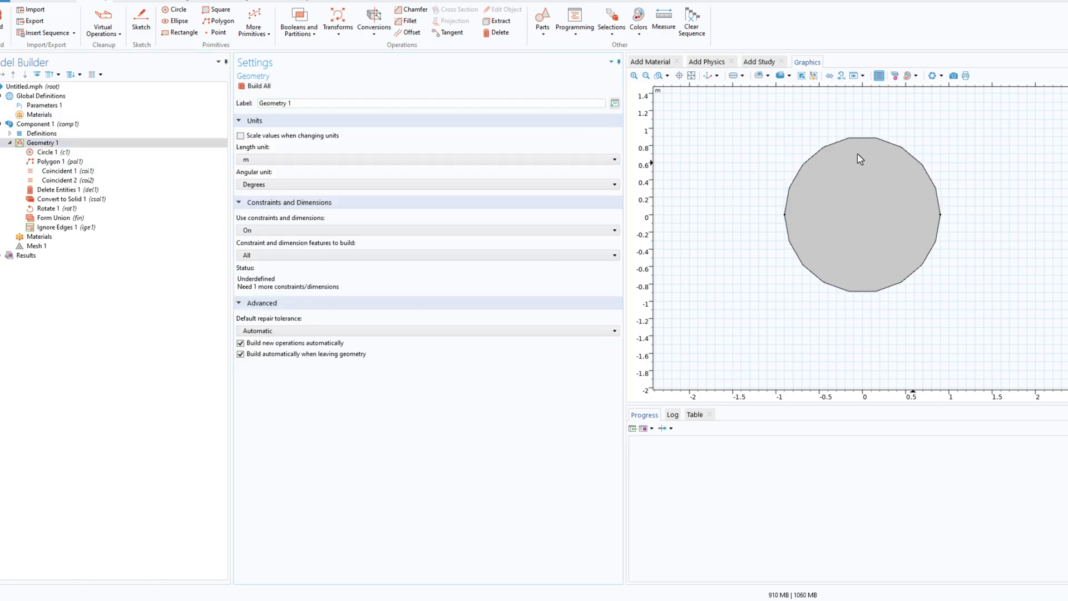
middle_click_drag(887, 293, 884, 148)
mouse_move(867, 260)
middle_mouse_down()
mouse_move(868, 229)
mouse_move(866, 259)
middle_mouse_up()
right_click_drag(866, 259, 887, 318)
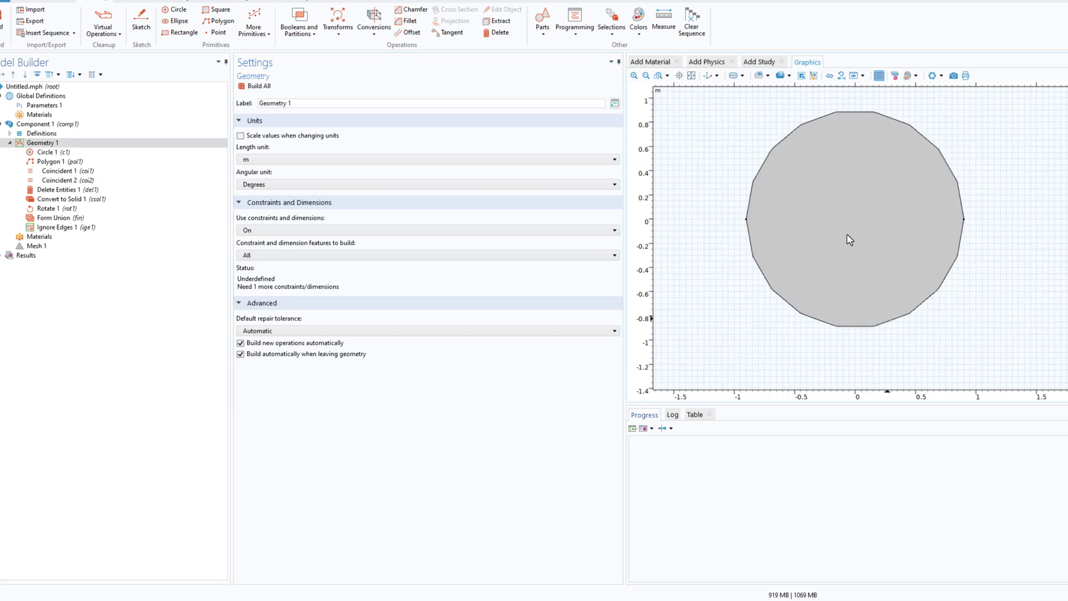
scroll(832, 192, "down", 3)
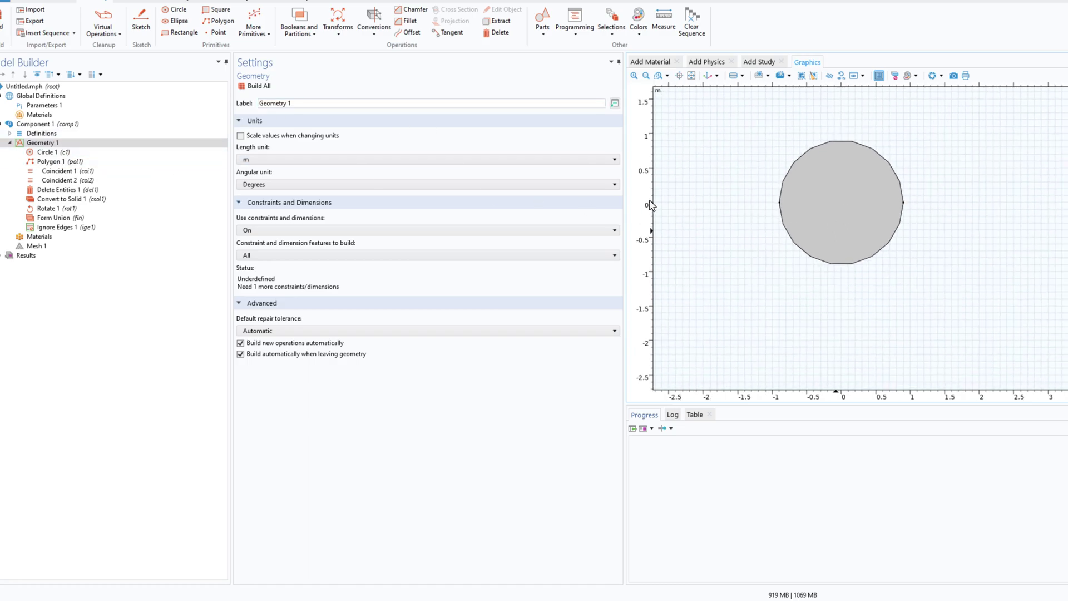
left_click(10, 143)
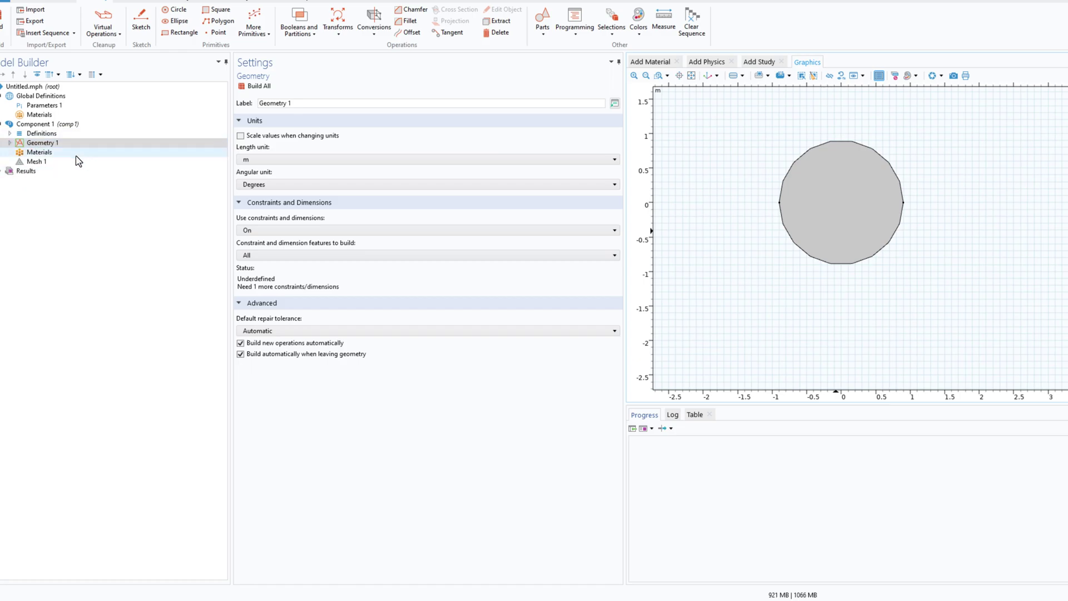
left_click(9, 143)
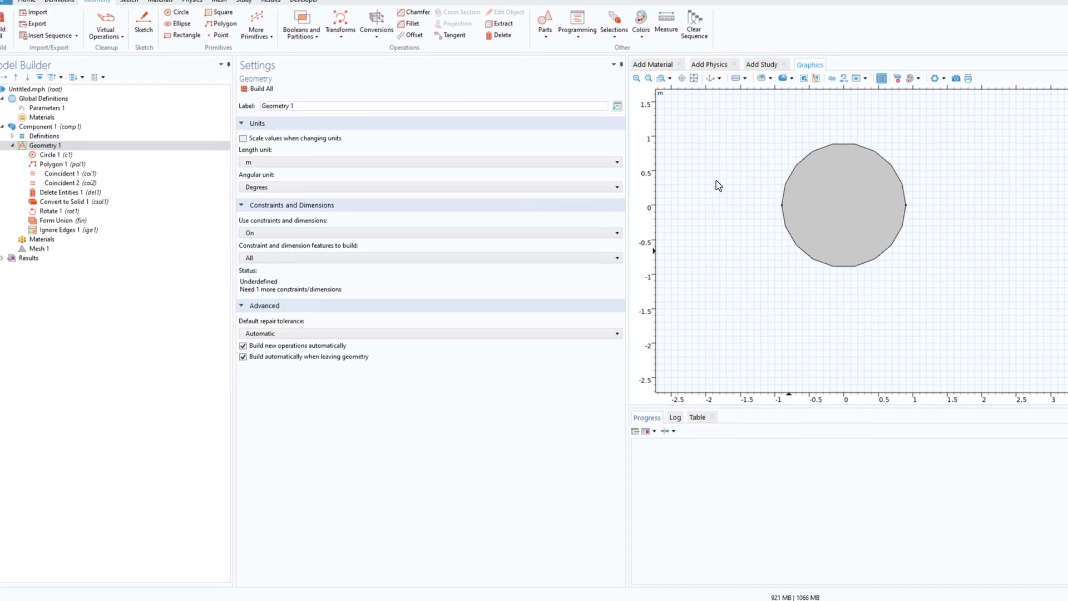
Set the number-of-sides parameter n to 6 and rebuild the geometry as a single-domain hexagon.
left_click(63, 123)
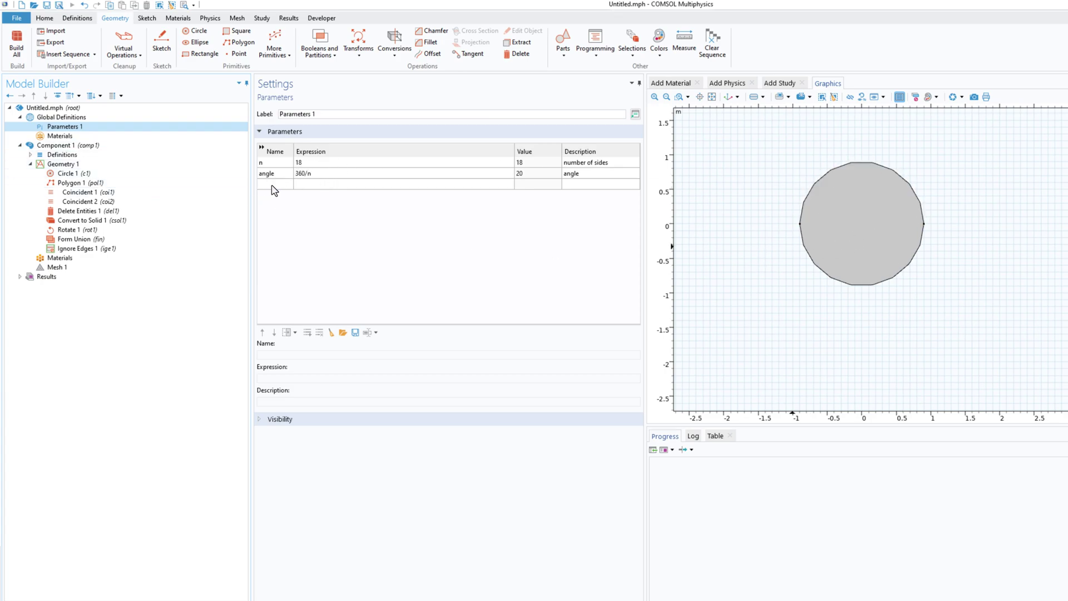
left_click(70, 174)
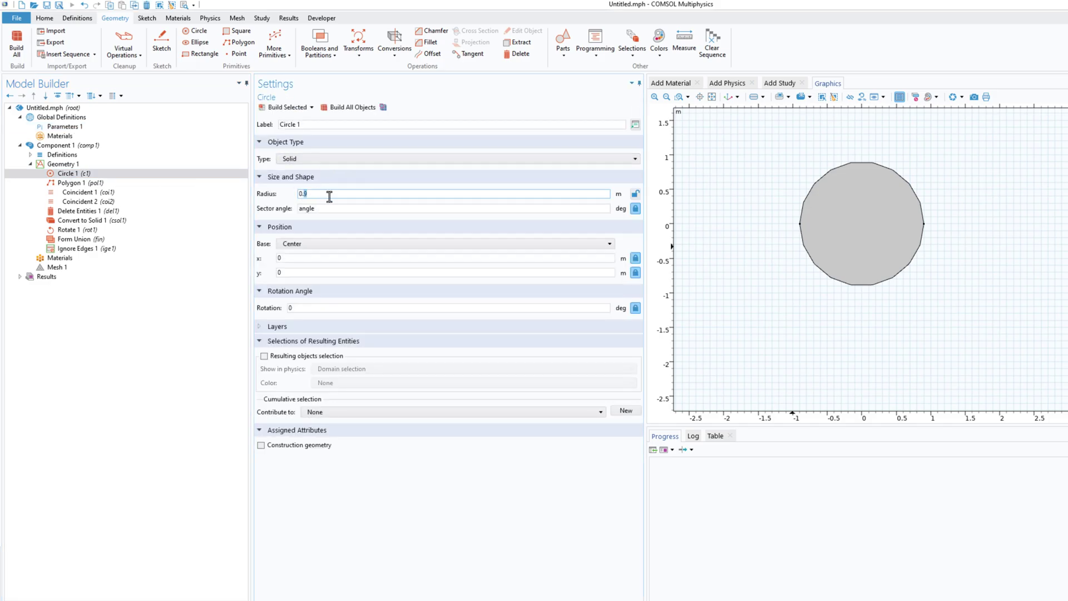
left_click(63, 127)
left_click(308, 162)
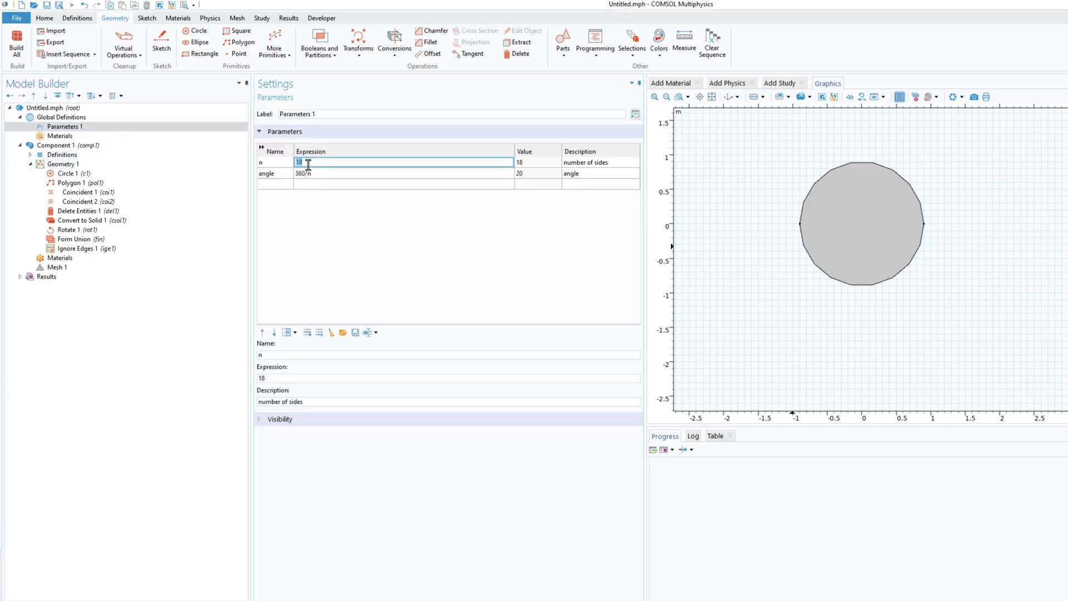
type("6")
left_click(63, 165)
left_click(275, 106)
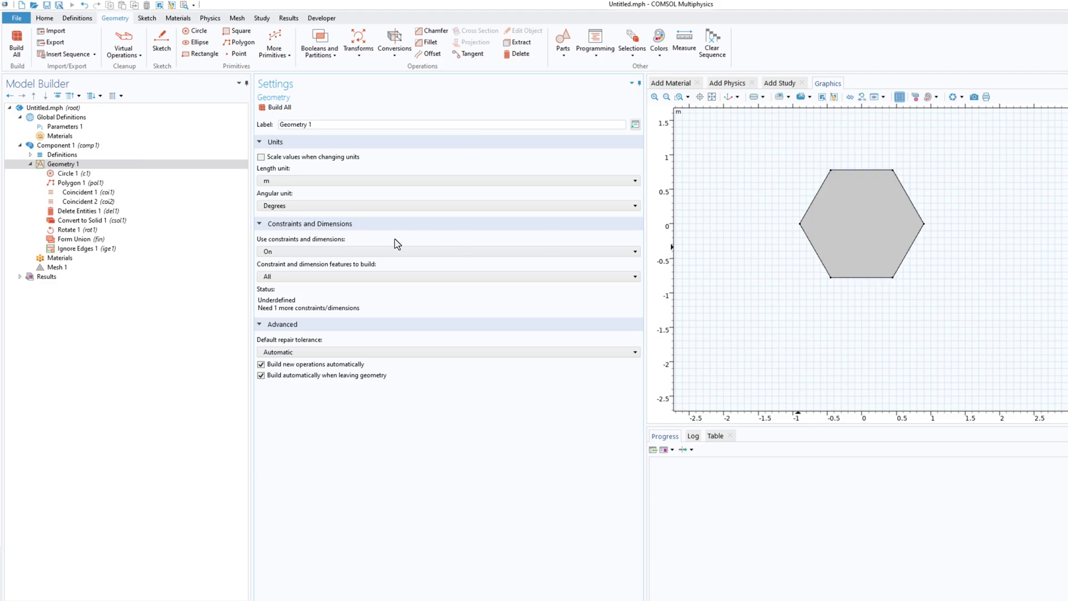
Set the radius of the circle sector to 0.3 m and build all objects.
left_click(97, 174)
left_click_drag(321, 195, 251, 198)
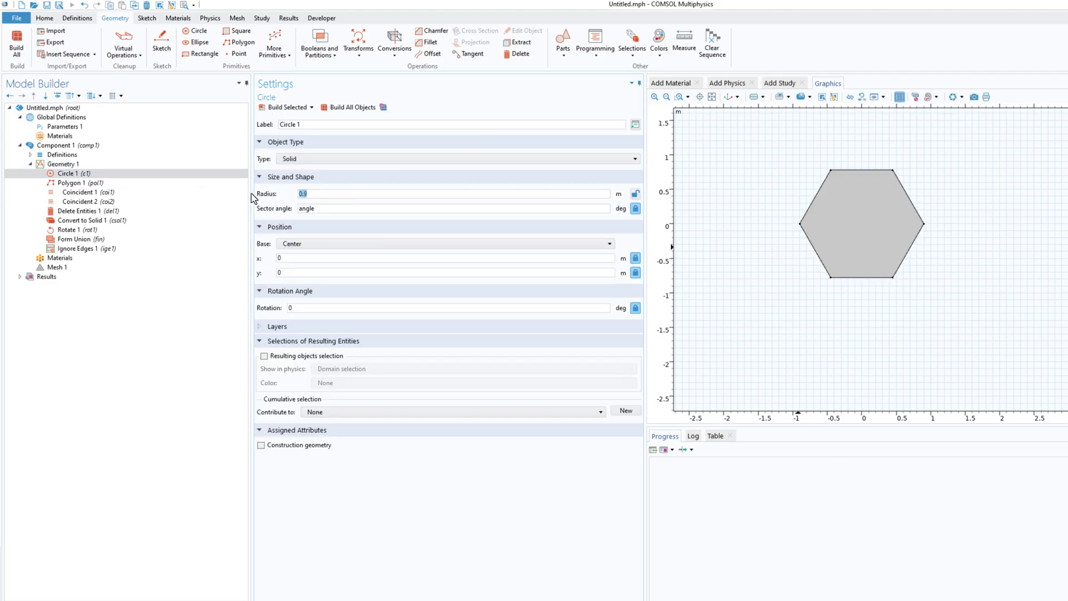
type("0.3")
left_click(353, 107)
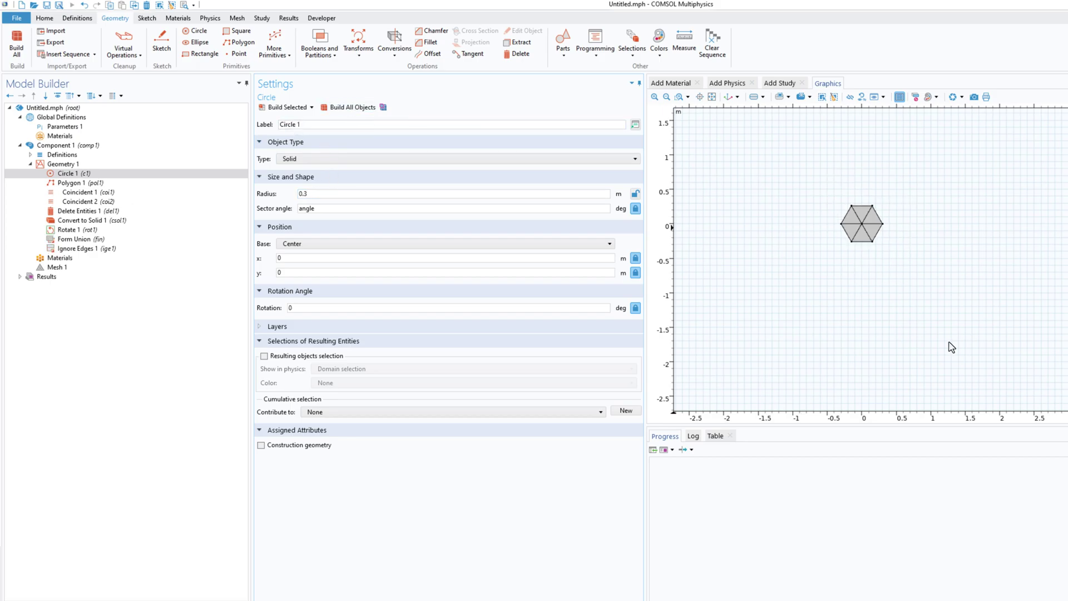
Rebuild the full sequence through the Ignore Edges operation to clear the resized hexagon's interior edges.
scroll(873, 242, "up", 5)
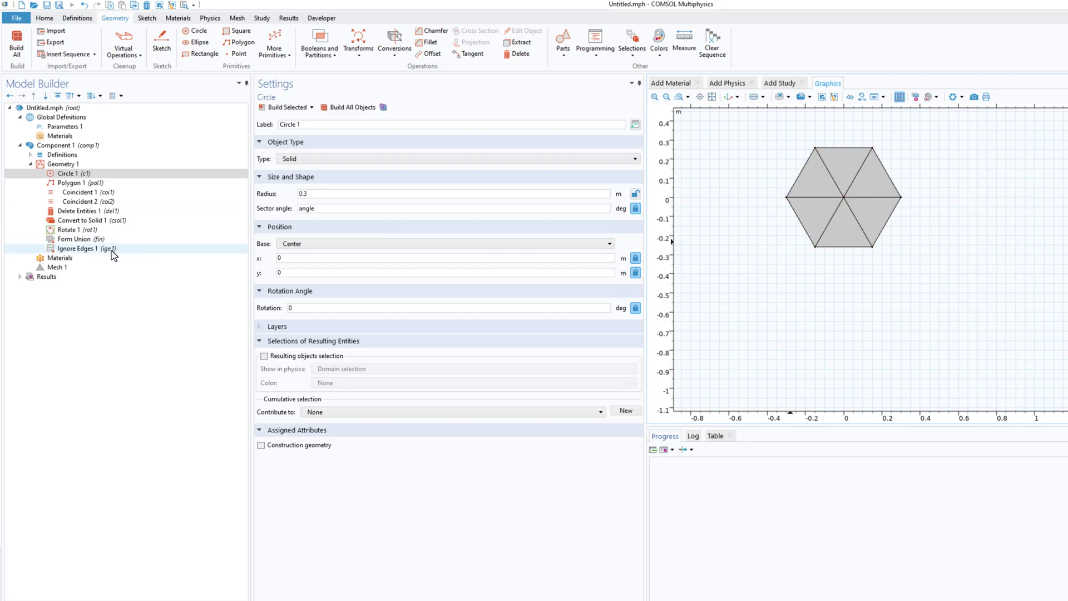
left_click(83, 249)
left_click(267, 177)
left_click(339, 108)
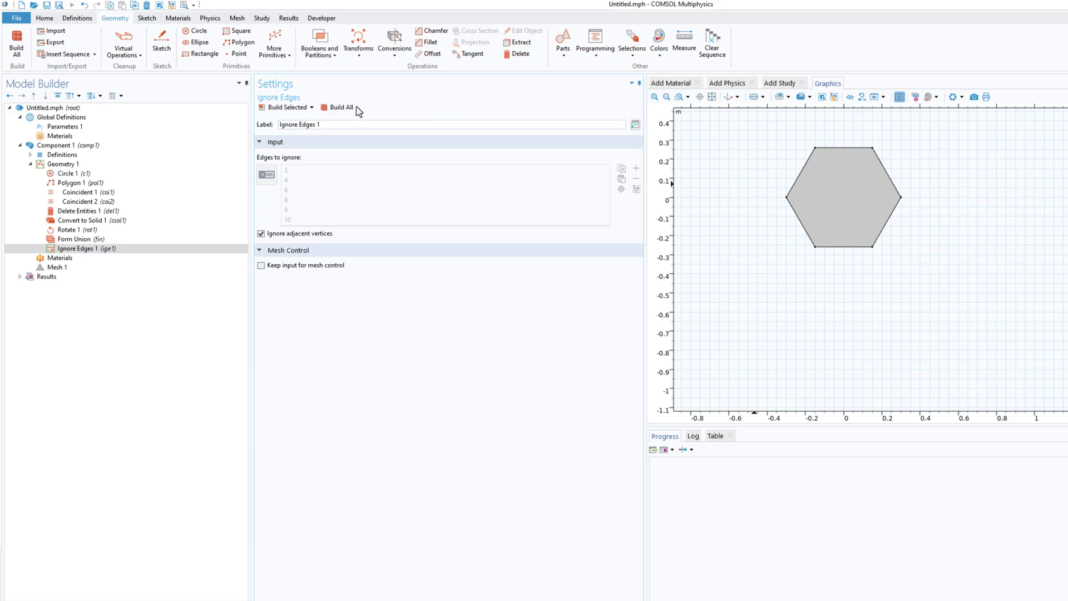
left_click_drag(858, 197, 878, 240)
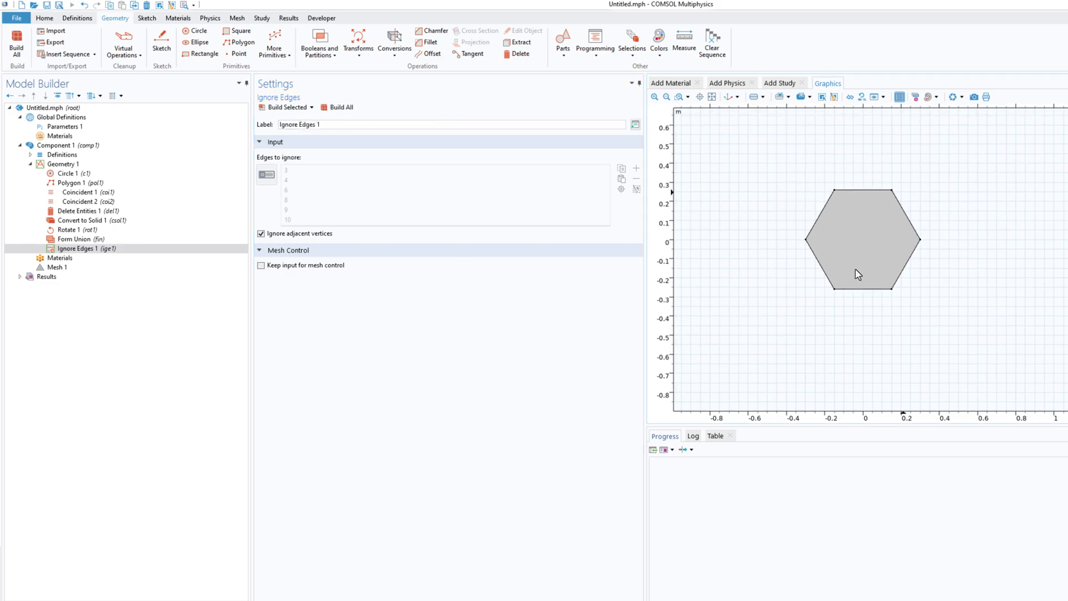